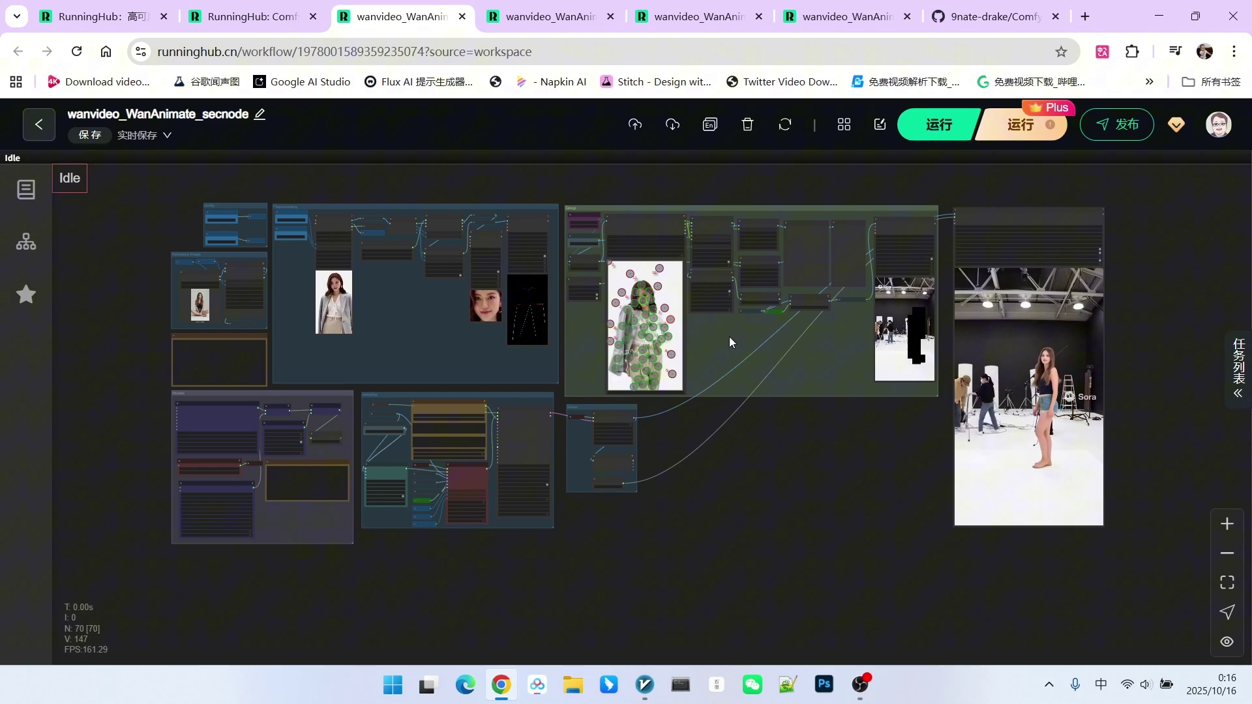
# Examine the model loader, block swap, VAE and LoRA nodes in the Models group.
pyautogui.scroll(1, 734, 334)
pyautogui.scroll(-1, 734, 335)
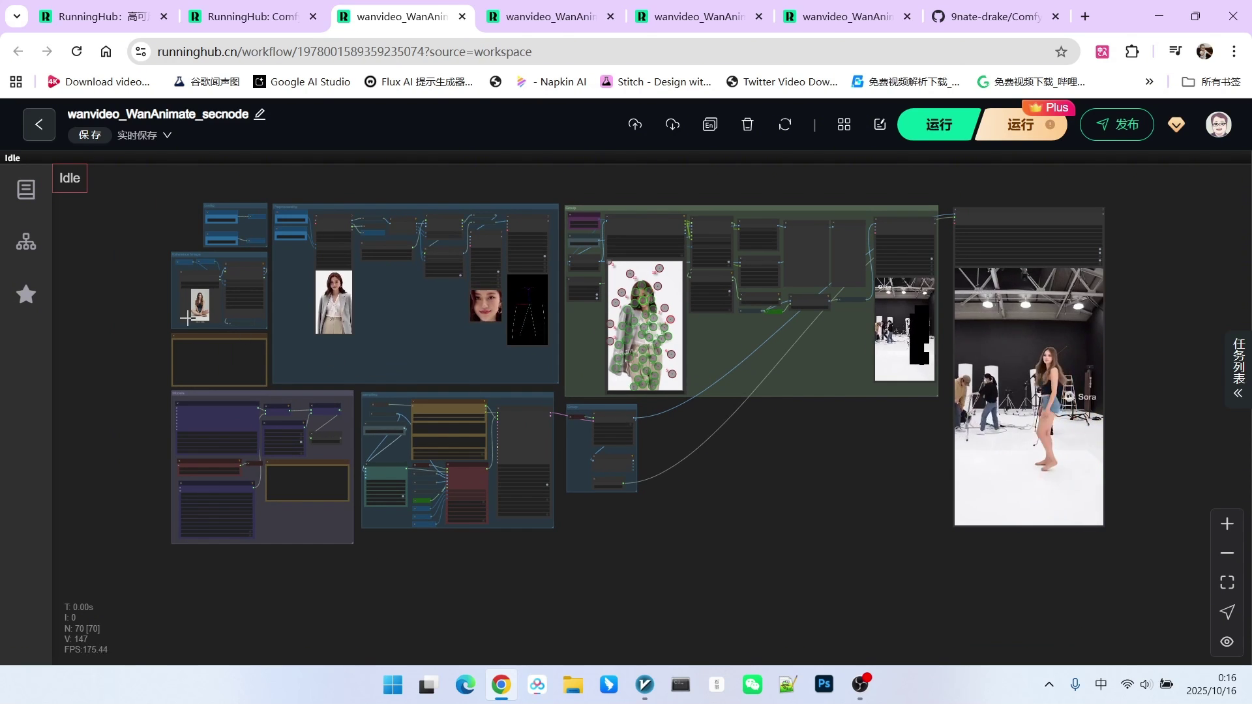
pyautogui.scroll(12, 139, 296)
pyautogui.scroll(-3, 443, 358)
pyautogui.moveTo(580, 462); pyautogui.dragTo(514, 489)
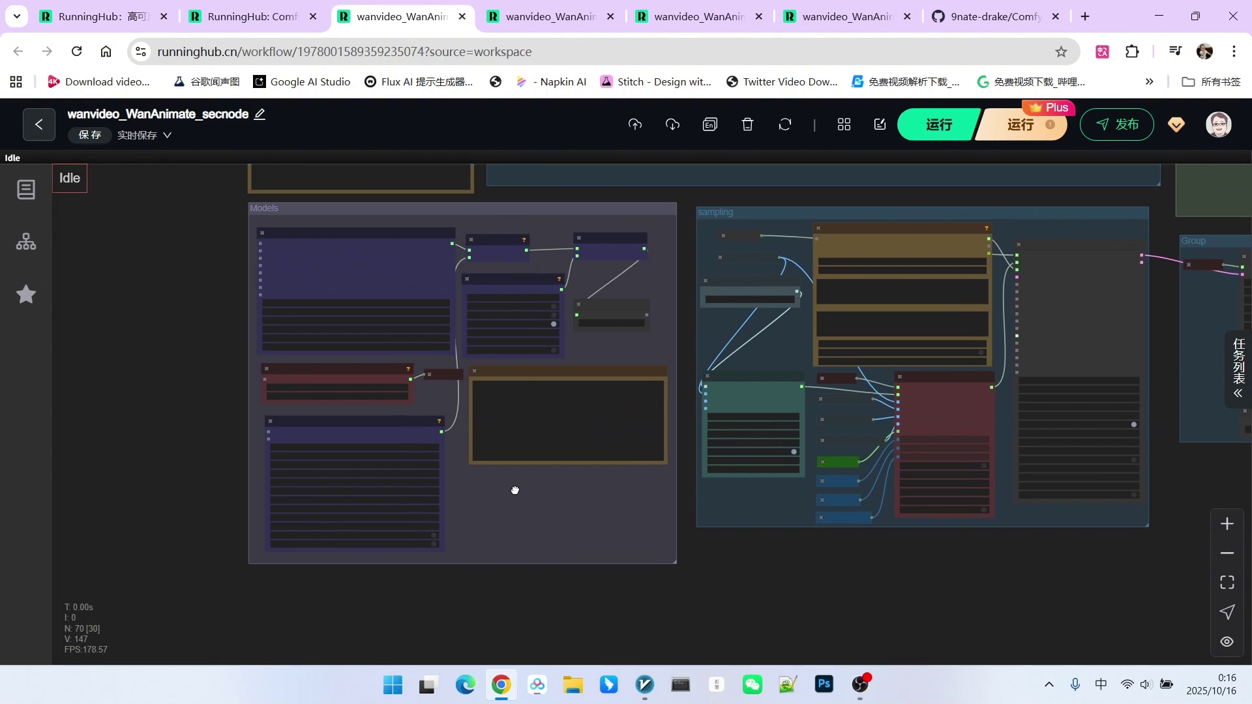
pyautogui.scroll(8, 390, 295)
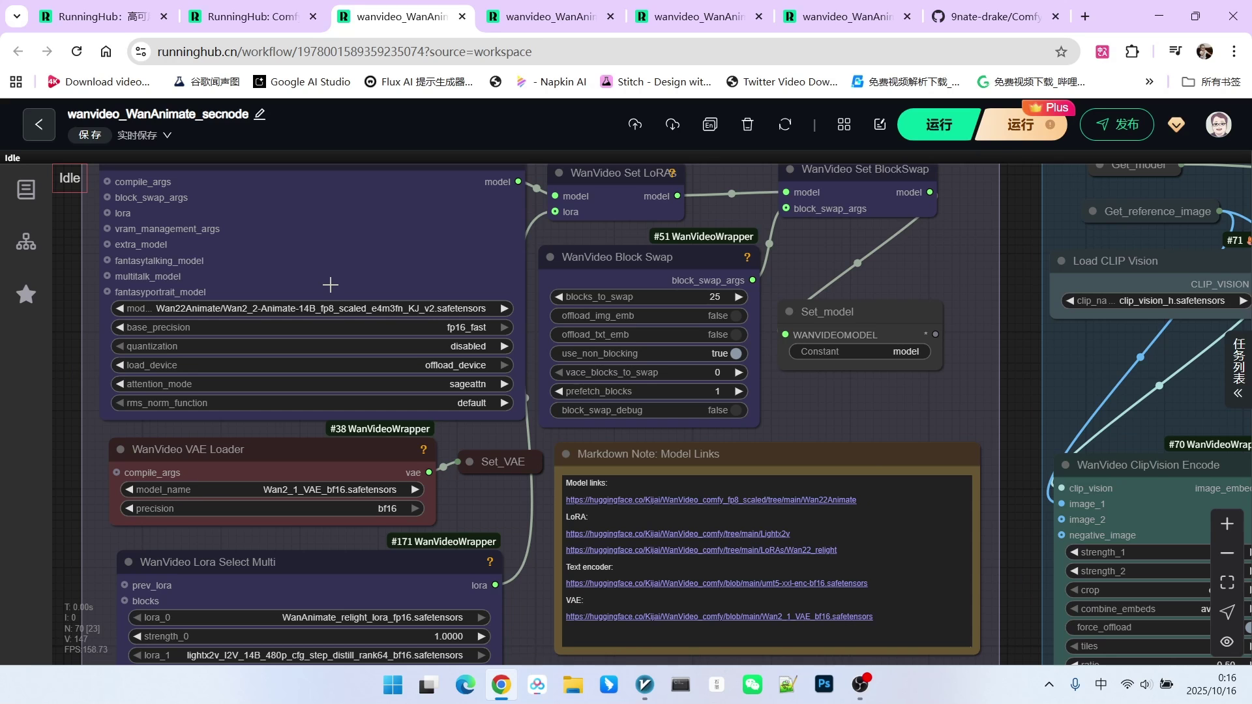
pyautogui.scroll(-2, 367, 287)
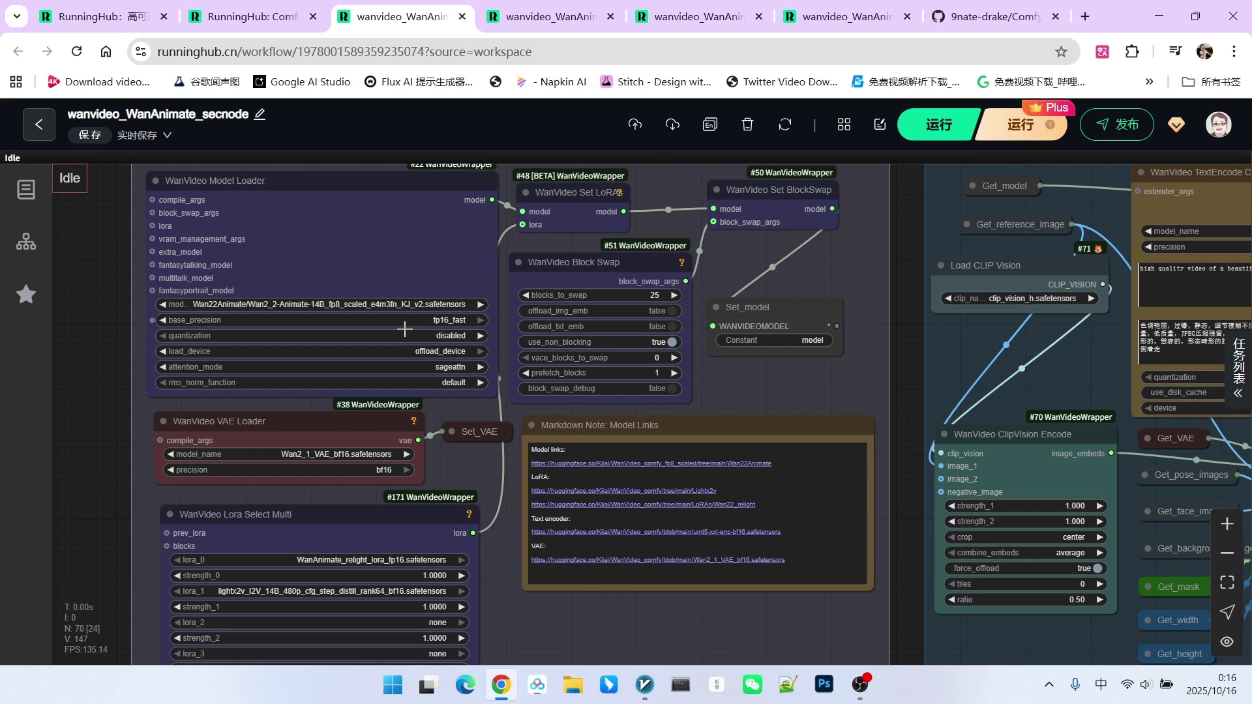
pyautogui.click(595, 261)
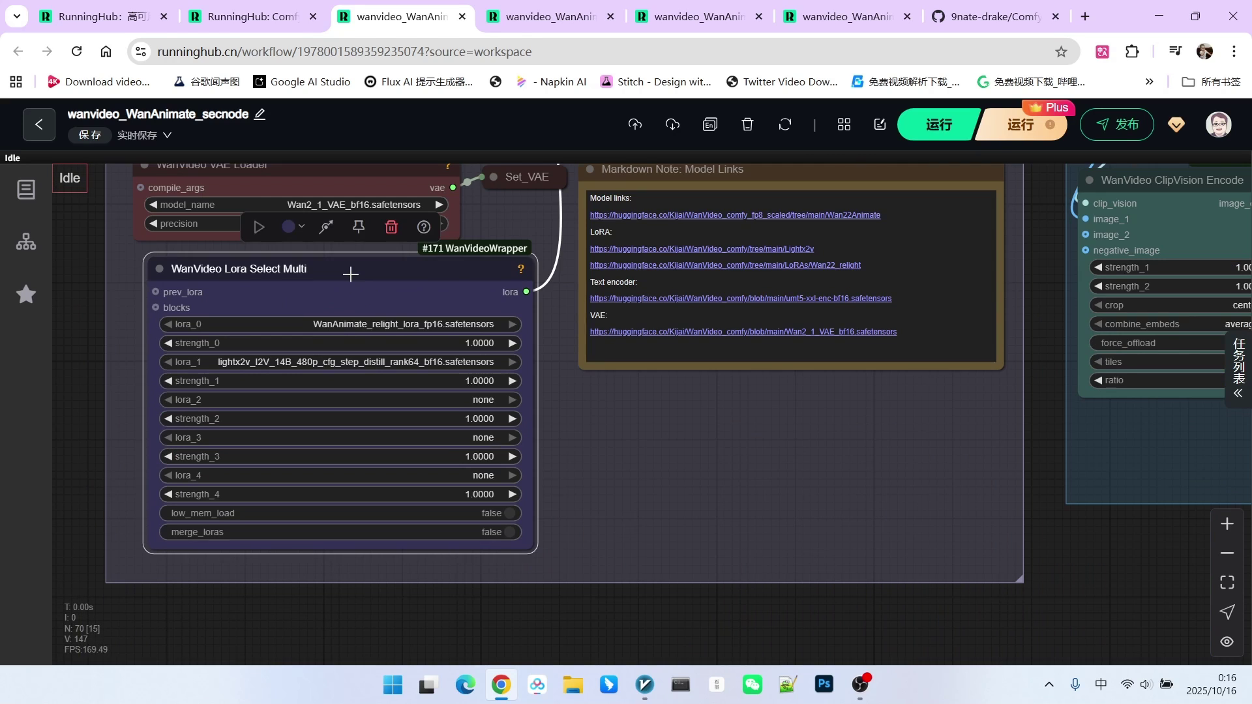
pyautogui.moveTo(350, 274); pyautogui.dragTo(337, 272)
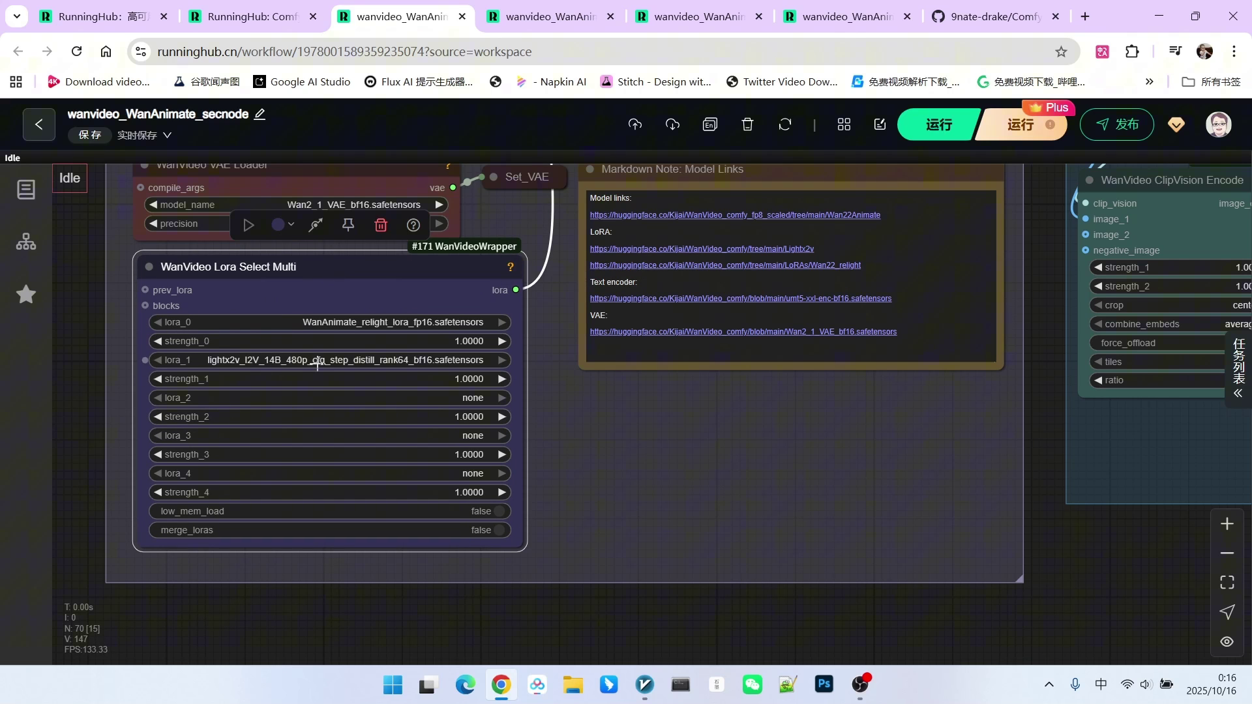
pyautogui.scroll(-6, 568, 386)
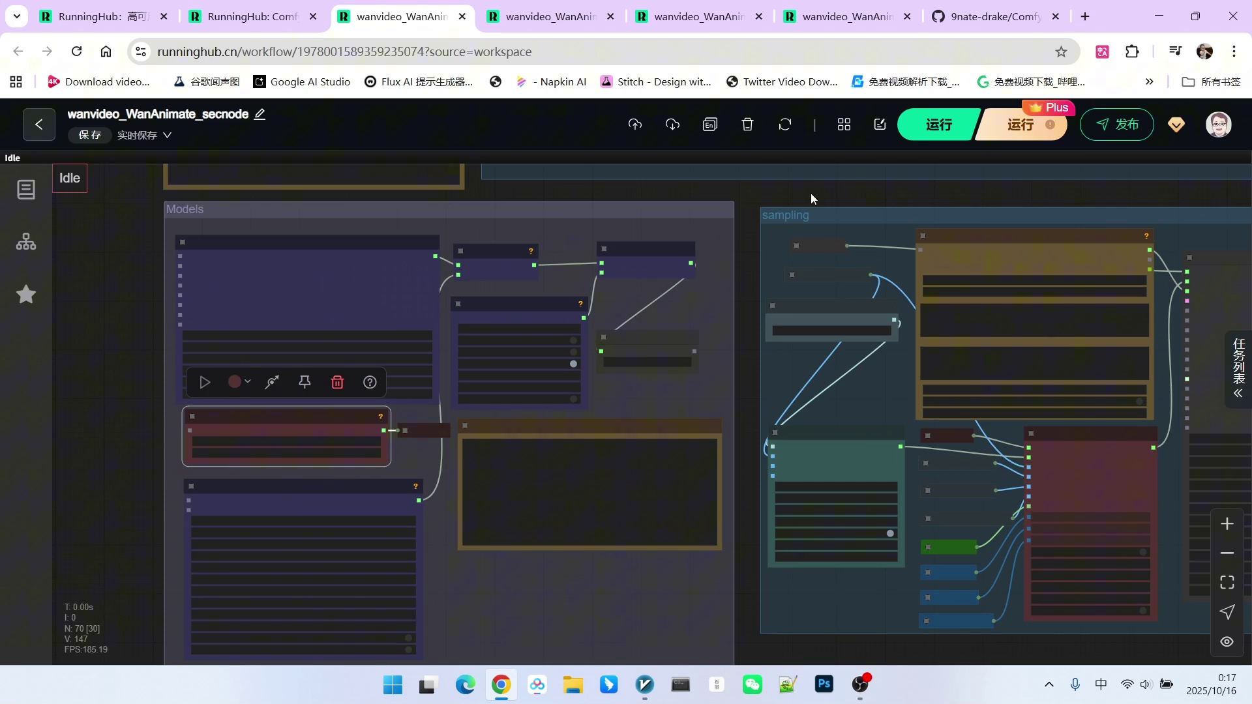
# Inspect the WanVideo TextEncode Cached node and its positive and negative prompts in the sampling group.
pyautogui.scroll(8, 818, 198)
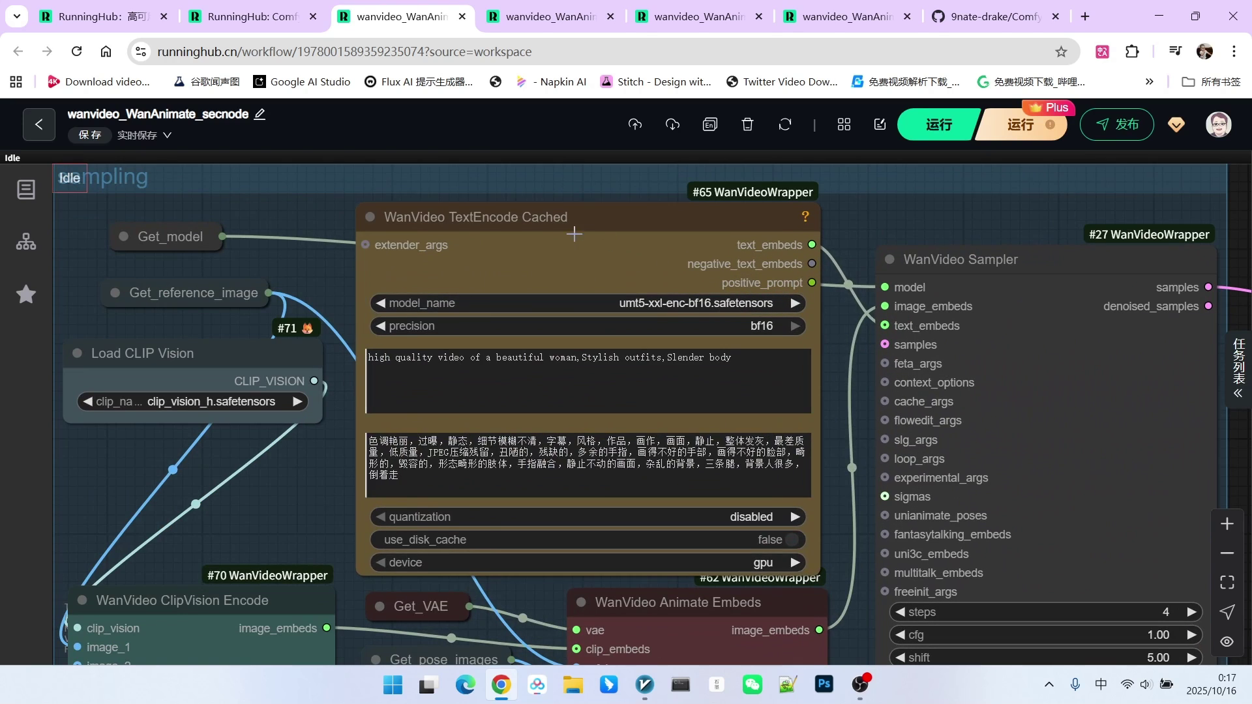
pyautogui.moveTo(574, 233); pyautogui.dragTo(592, 224)
pyautogui.scroll(-1, 607, 266)
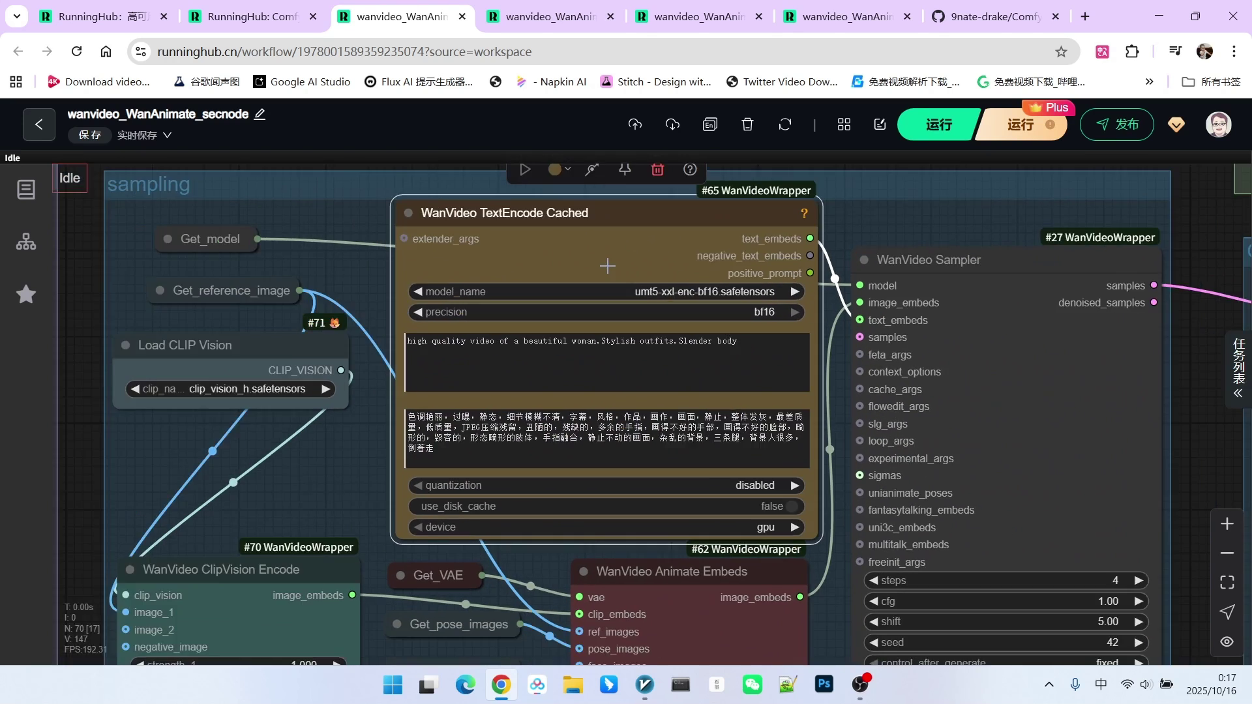
# Examine the Load Video node's frame settings and source clip in the Preprocessing group.
pyautogui.scroll(-10, 613, 229)
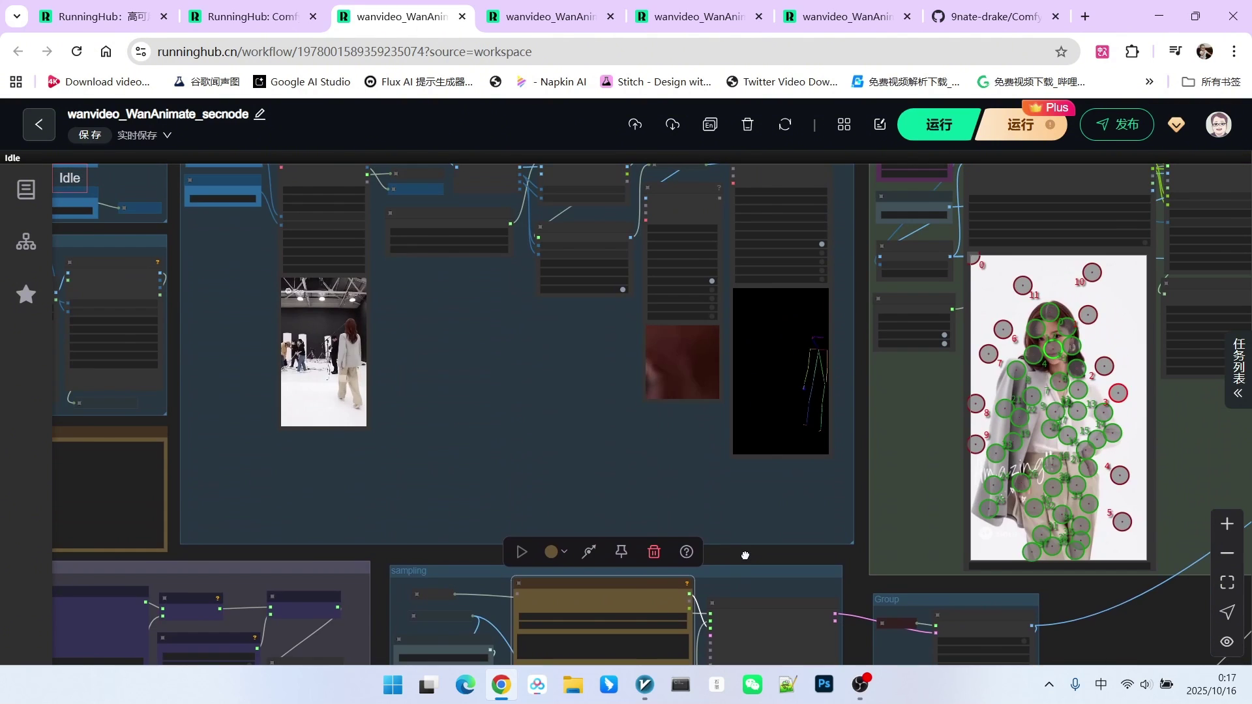
pyautogui.scroll(2, 509, 457)
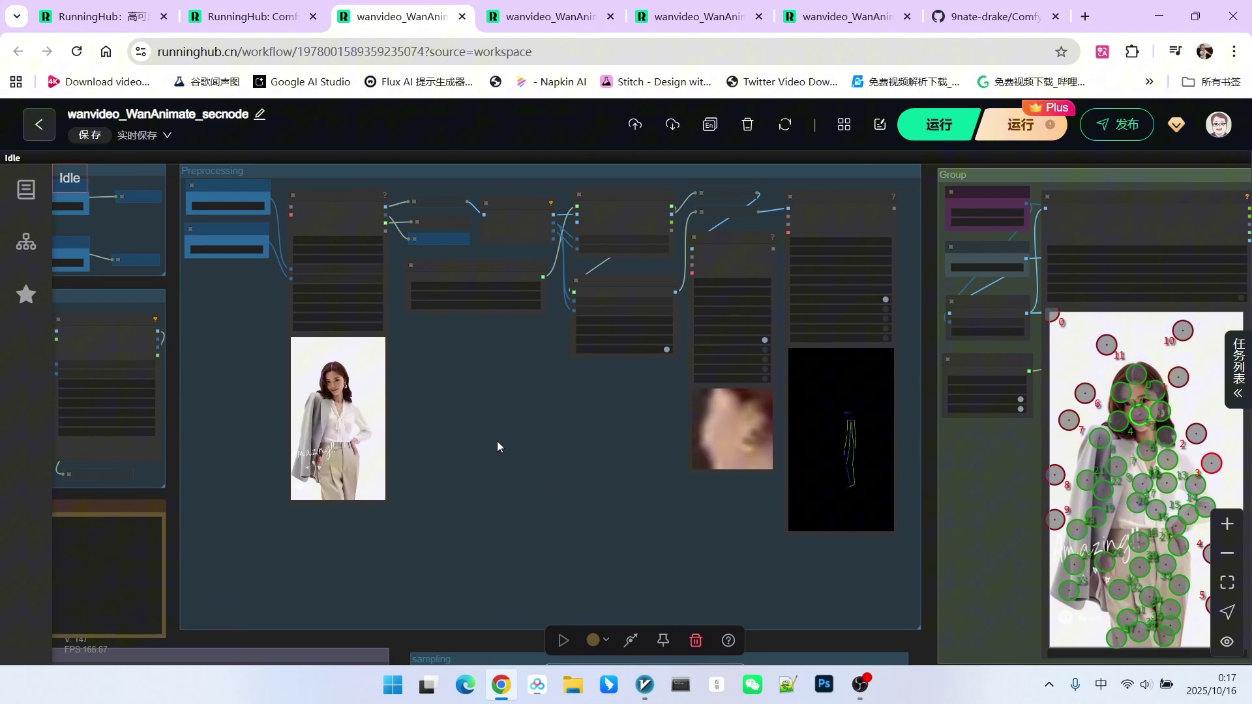
pyautogui.scroll(3, 497, 417)
pyautogui.moveTo(459, 425); pyautogui.dragTo(500, 401)
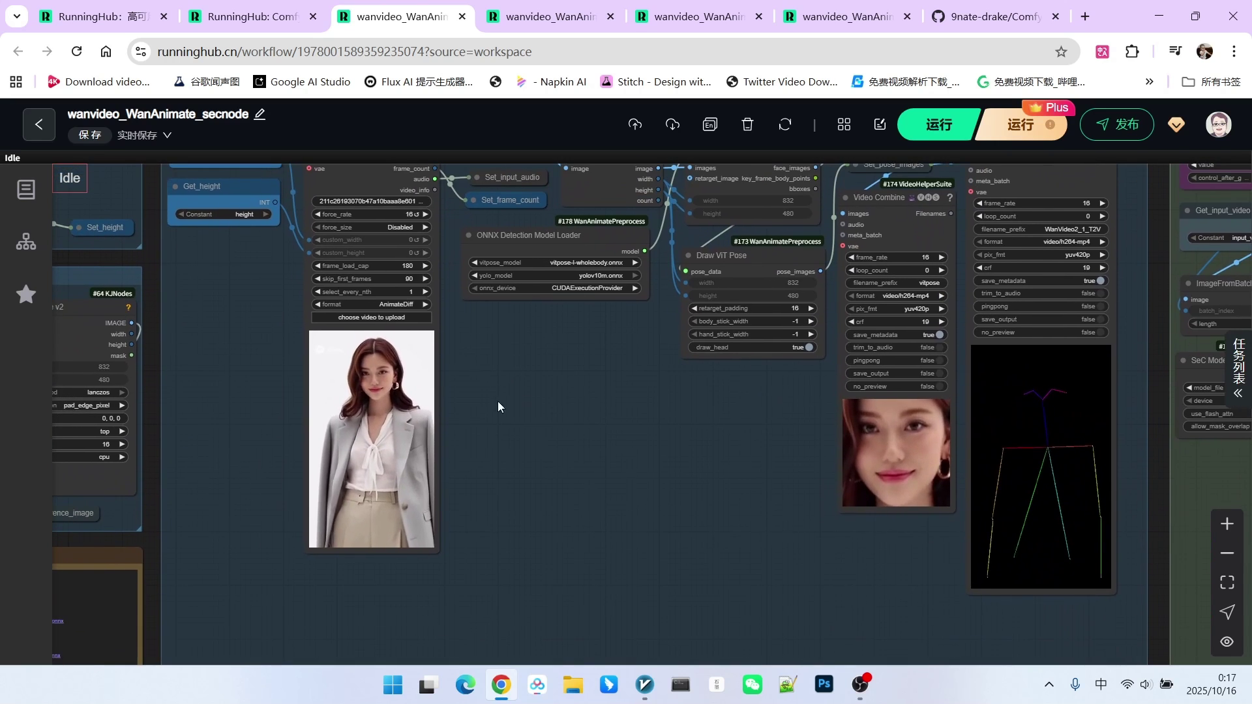
pyautogui.scroll(1, 538, 362)
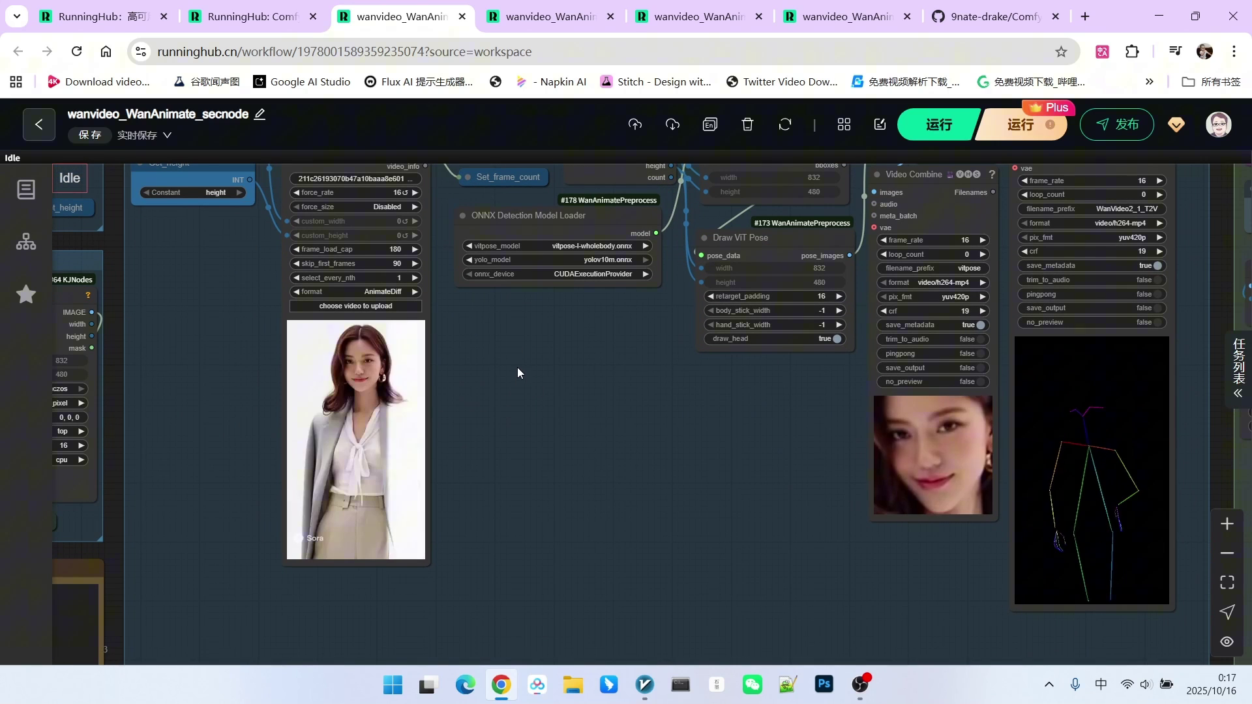
pyautogui.scroll(1, 516, 365)
pyautogui.scroll(1, 492, 385)
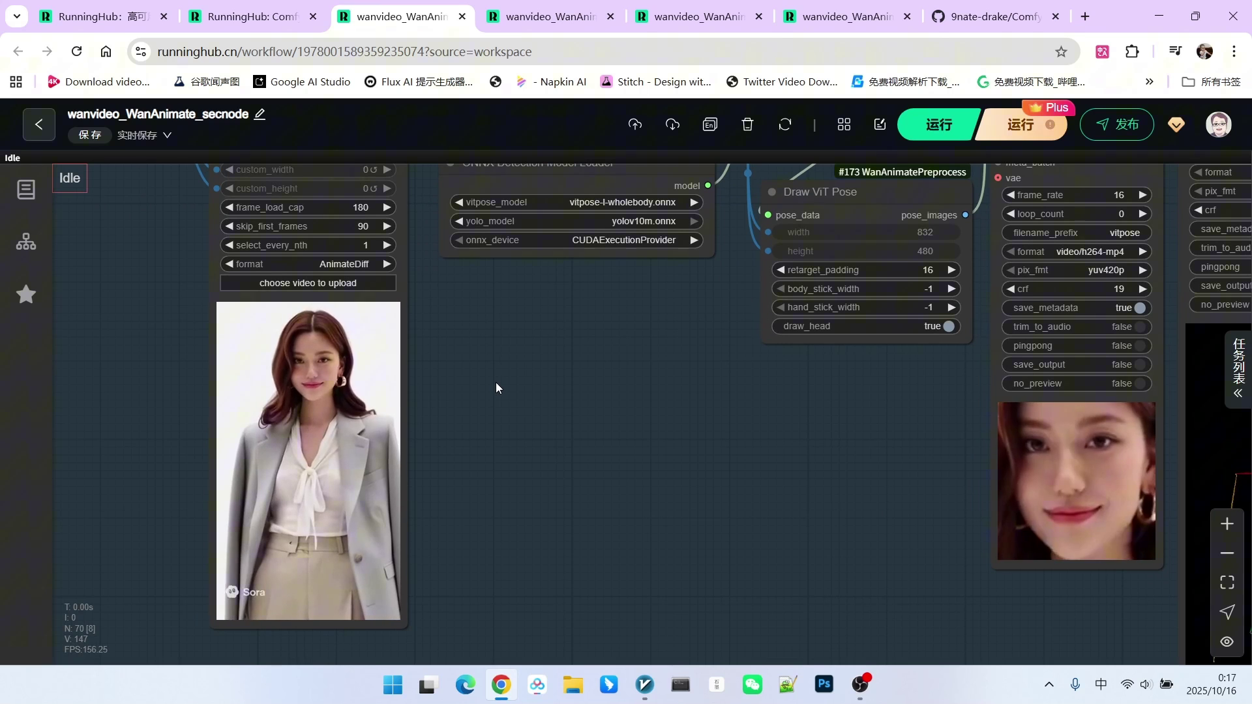
pyautogui.scroll(-3, 495, 385)
# Inspect the ONNX Detection Model Loader and the Pose and Face Detection nodes with their connections.
pyautogui.click(626, 285)
pyautogui.moveTo(649, 319); pyautogui.dragTo(483, 398)
pyautogui.scroll(5, 411, 359)
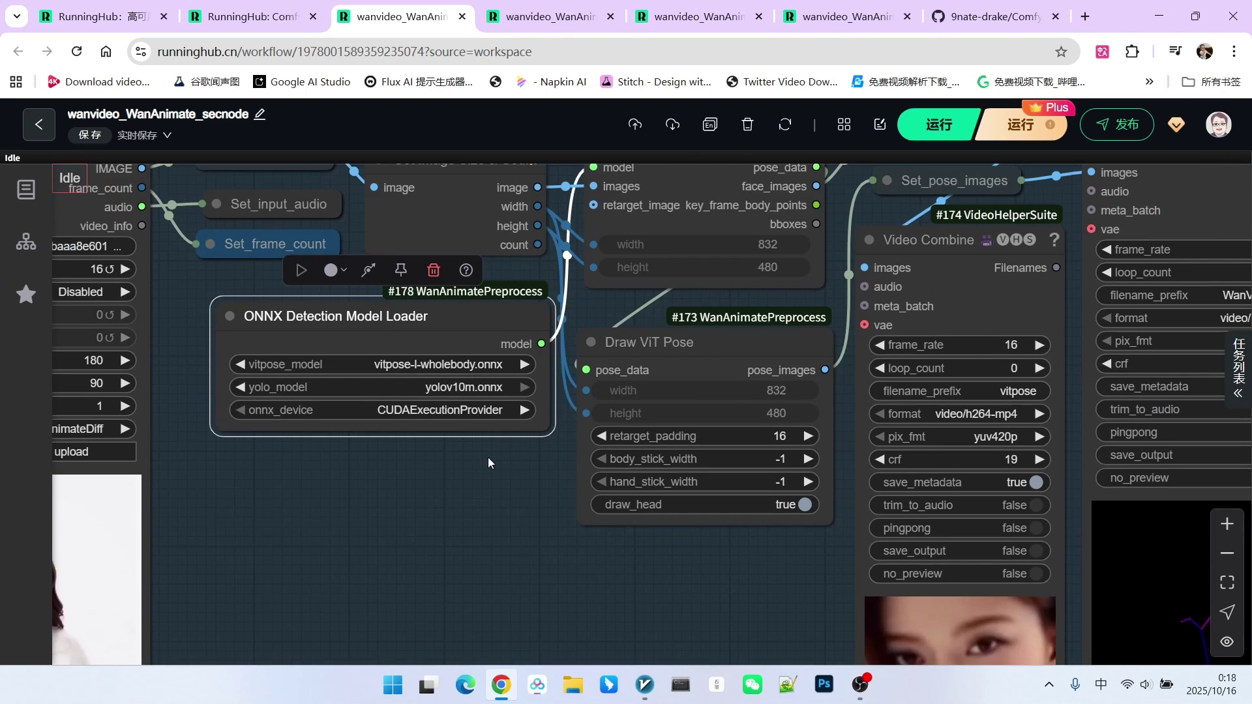
pyautogui.scroll(-4, 488, 457)
pyautogui.click(533, 209)
pyautogui.moveTo(533, 209); pyautogui.dragTo(595, 206)
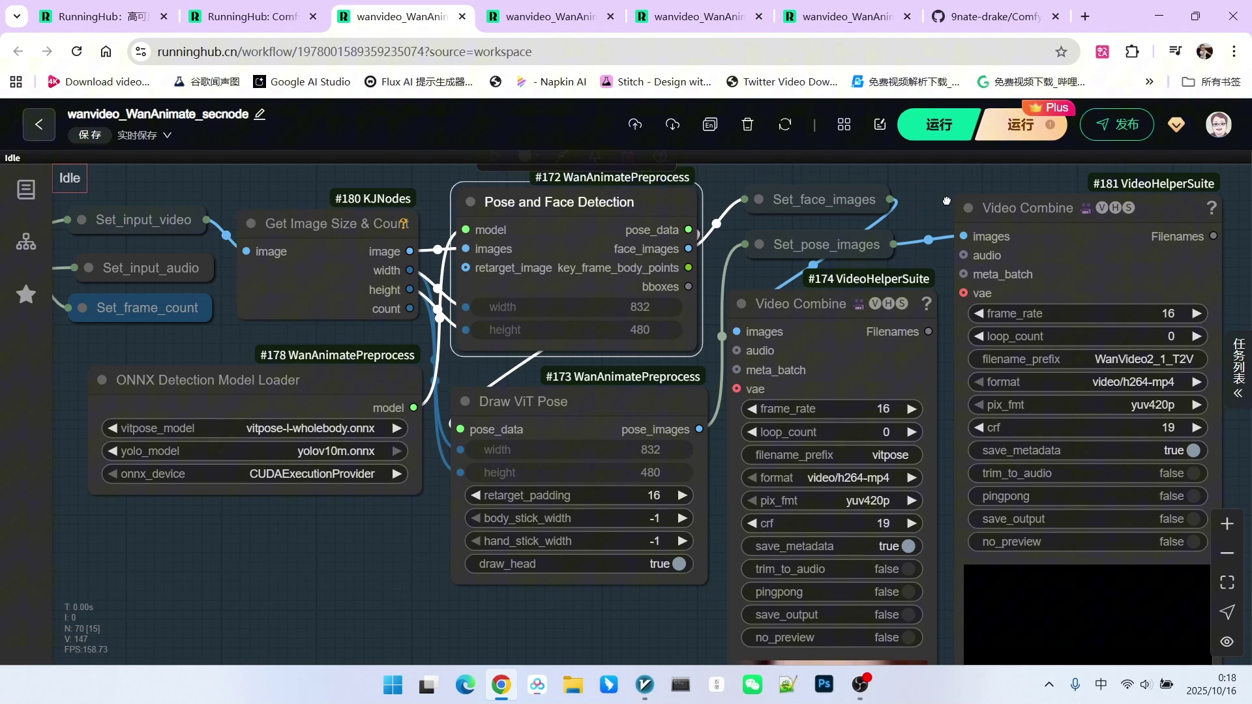
# Compare the cropped face preview and the pose skeleton preview in the two Video Combine nodes.
pyautogui.scroll(-3, 731, 257)
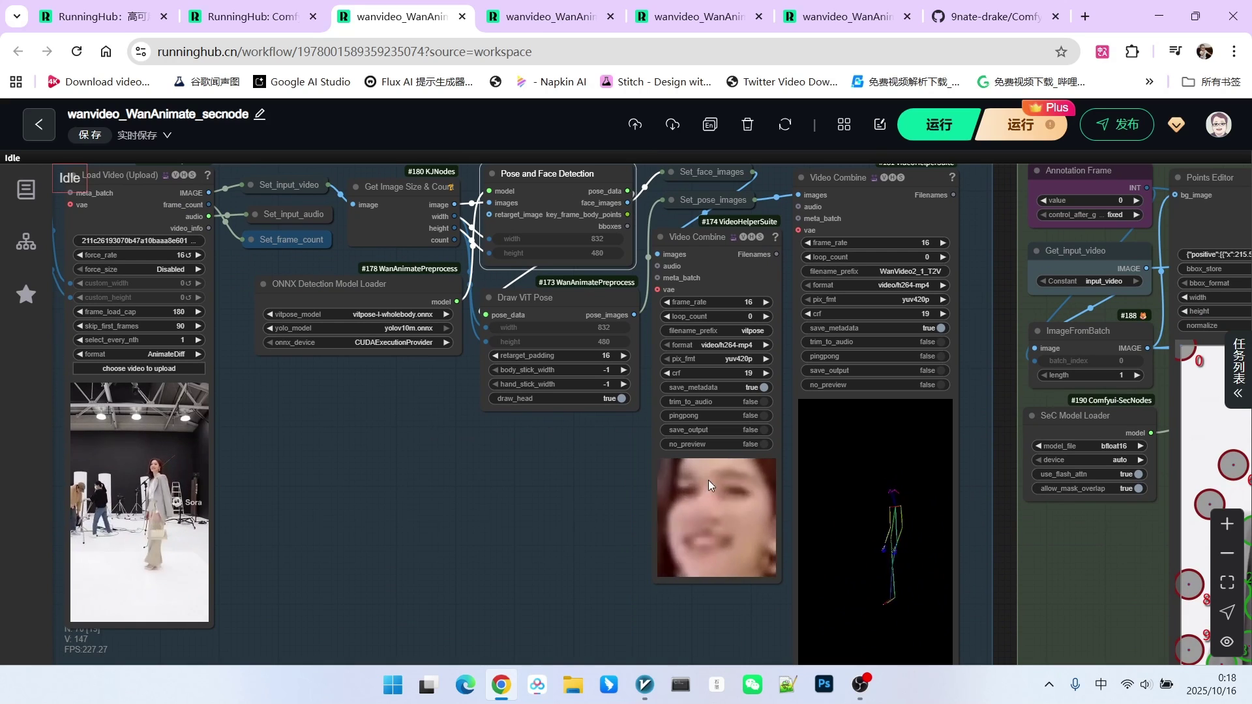
pyautogui.scroll(3, 734, 492)
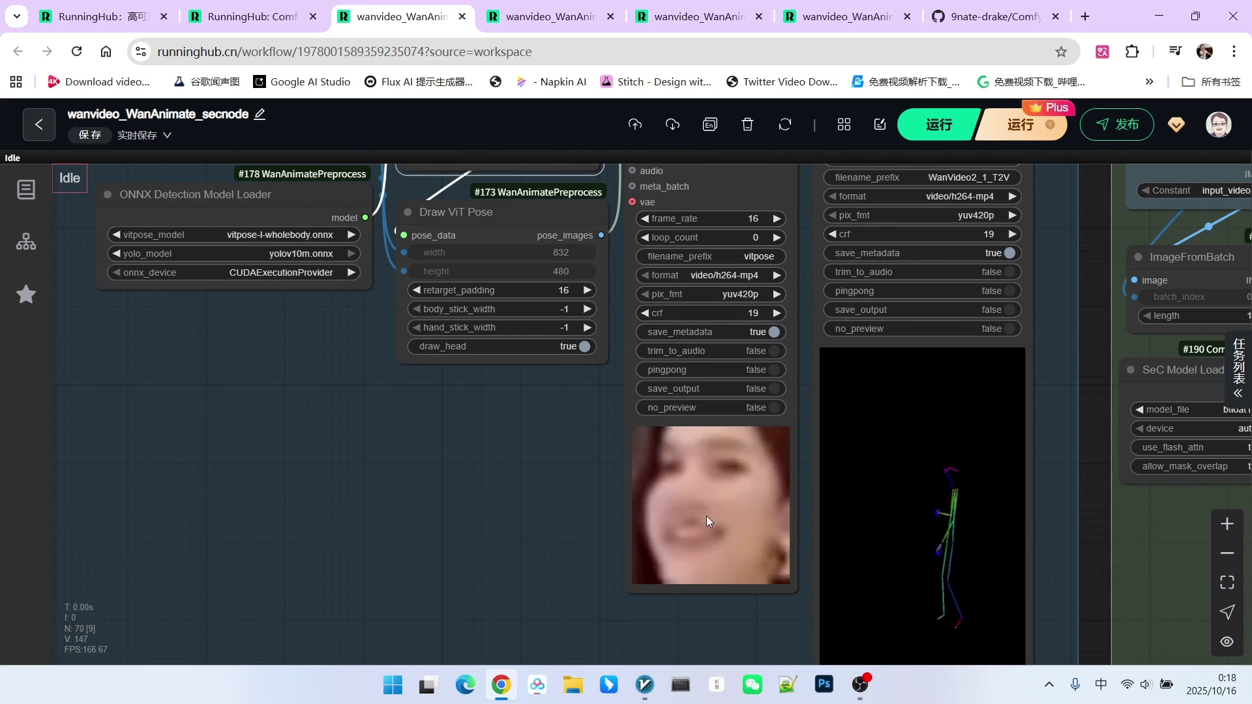
pyautogui.scroll(-4, 728, 495)
pyautogui.moveTo(694, 597); pyautogui.dragTo(583, 506)
pyautogui.scroll(6, 835, 489)
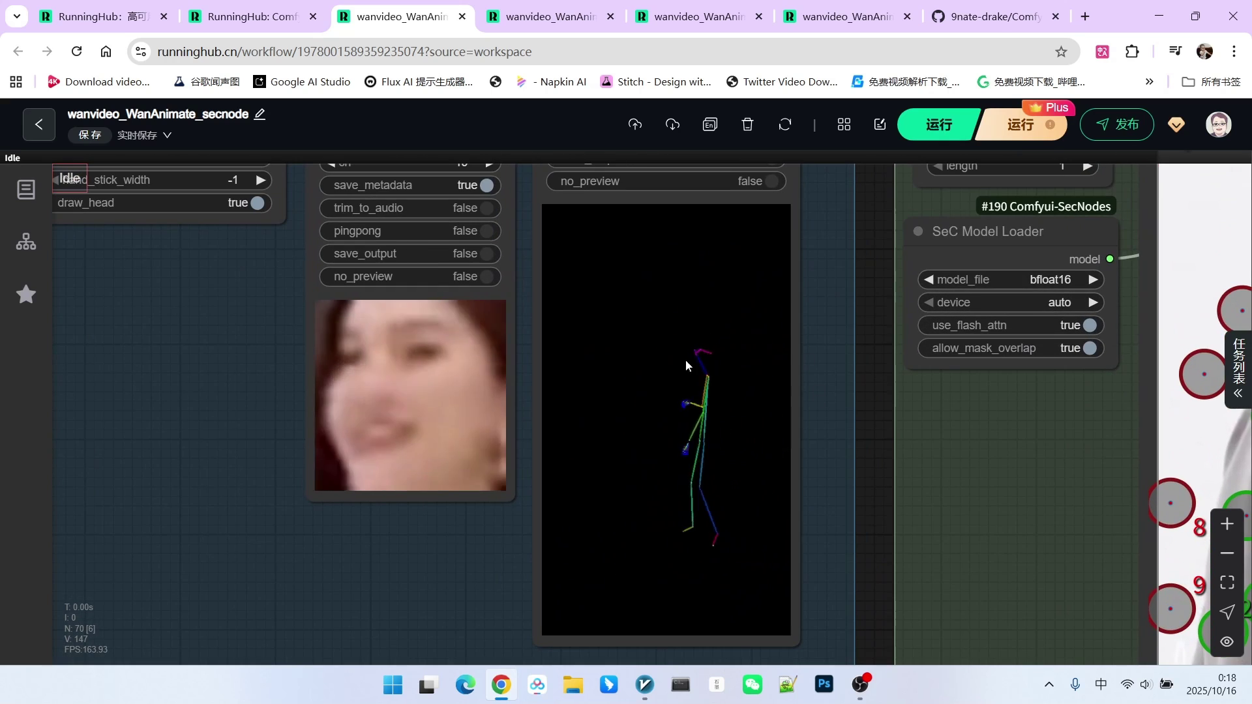
pyautogui.scroll(2, 745, 433)
pyautogui.scroll(-8, 767, 442)
# Examine the positive and negative points placed on the woman in the Points Editor of the masking group.
pyautogui.moveTo(764, 444); pyautogui.dragTo(231, 446)
pyautogui.scroll(-3, 406, 482)
pyautogui.moveTo(758, 499); pyautogui.dragTo(703, 513)
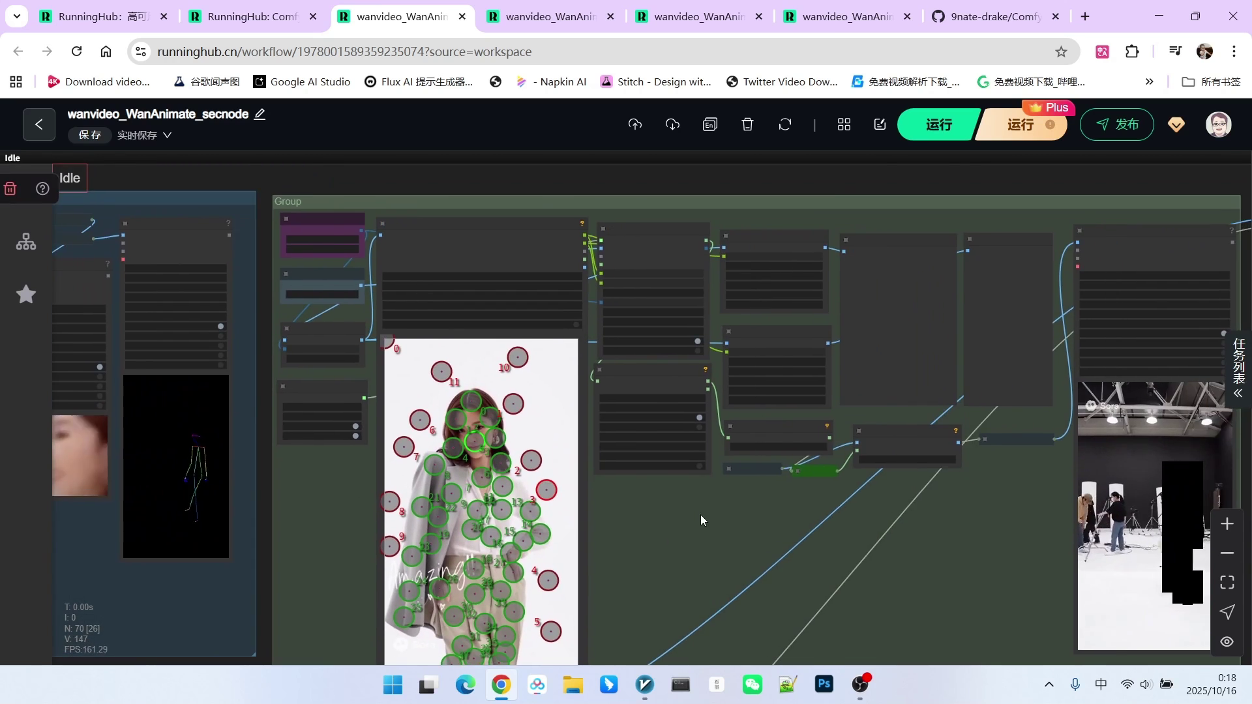
pyautogui.scroll(4, 604, 442)
pyautogui.moveTo(715, 592); pyautogui.dragTo(728, 416)
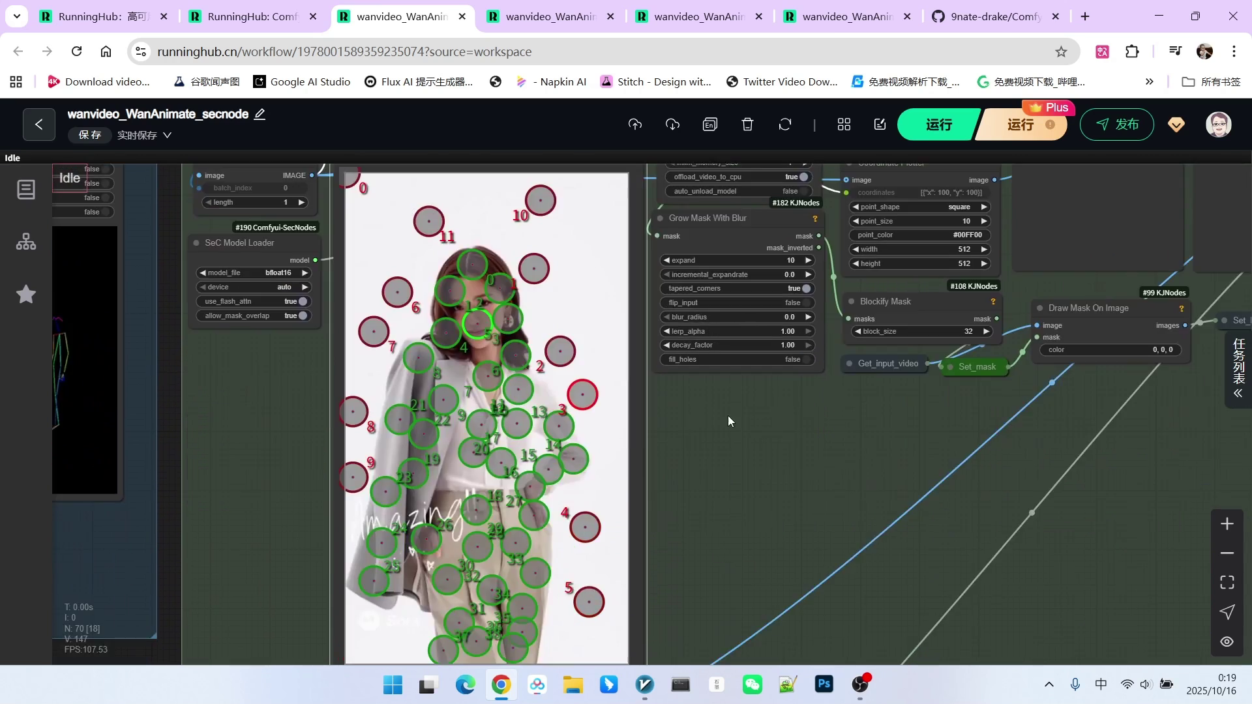
pyautogui.scroll(-1, 626, 450)
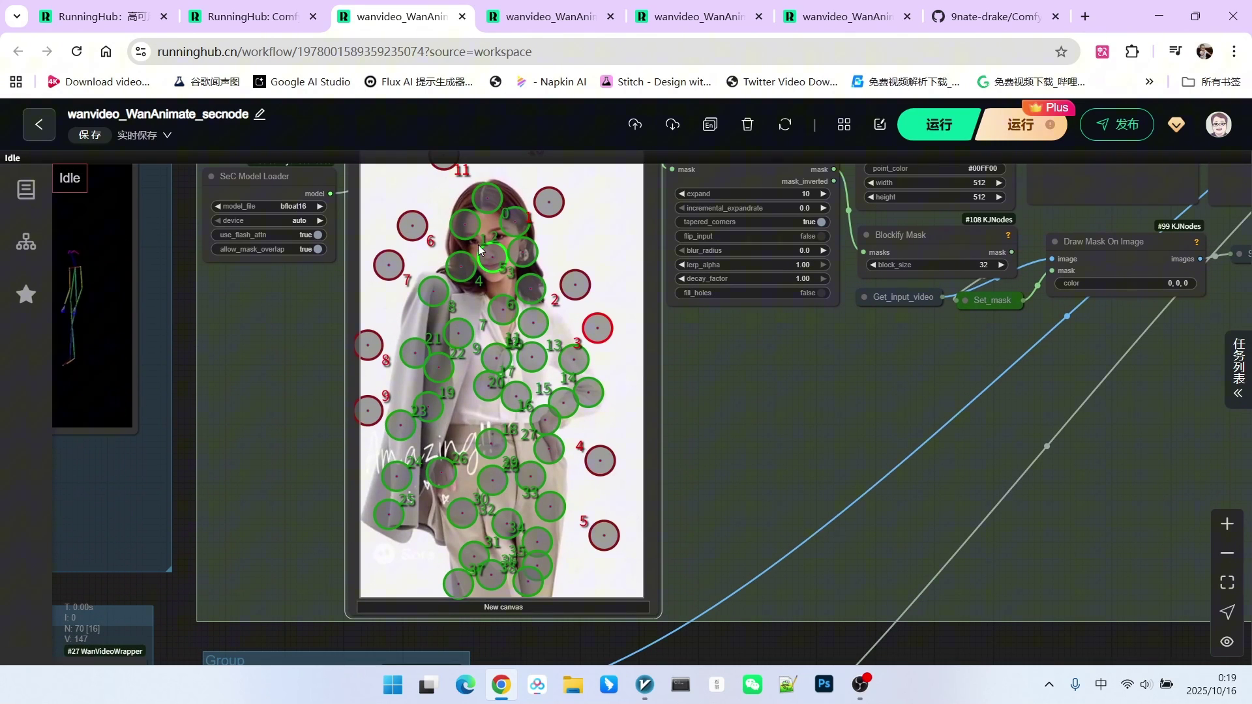
pyautogui.scroll(-3, 749, 450)
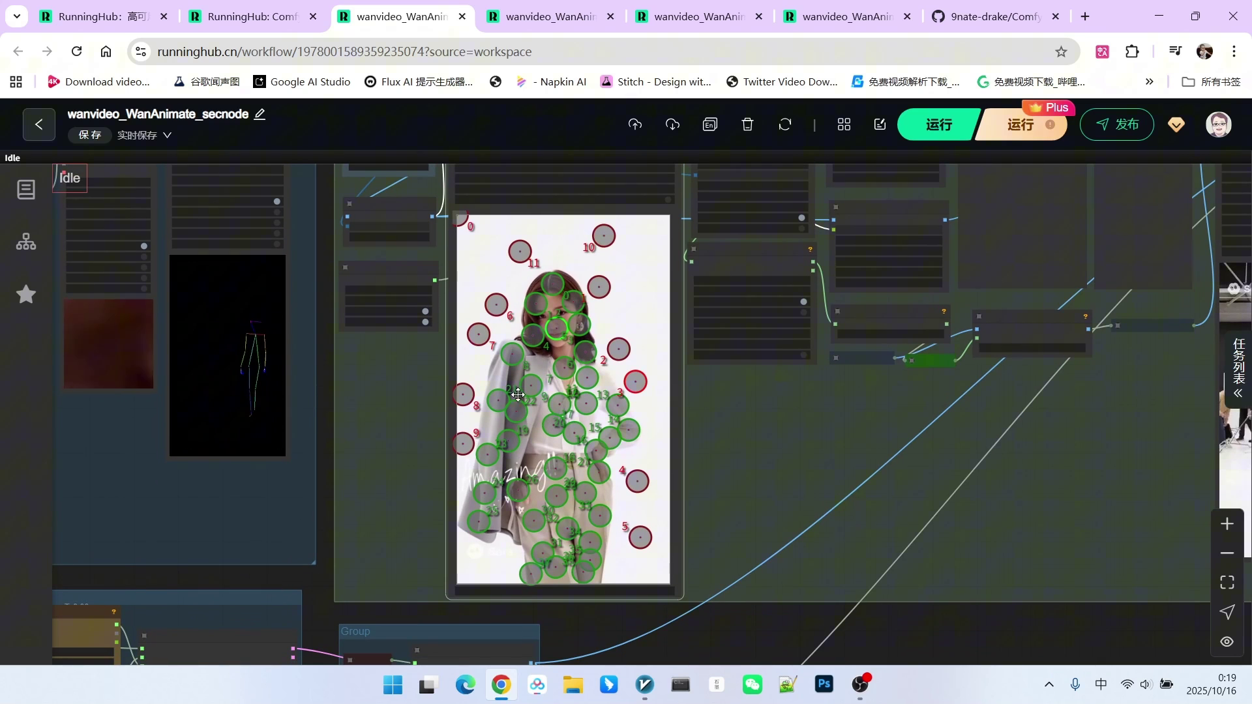
pyautogui.scroll(-3, 816, 413)
# Inspect the SeC model loader, SeC Video Segmentation, Grow Mask With Blur and Blockify Mask nodes.
pyautogui.scroll(9, 646, 260)
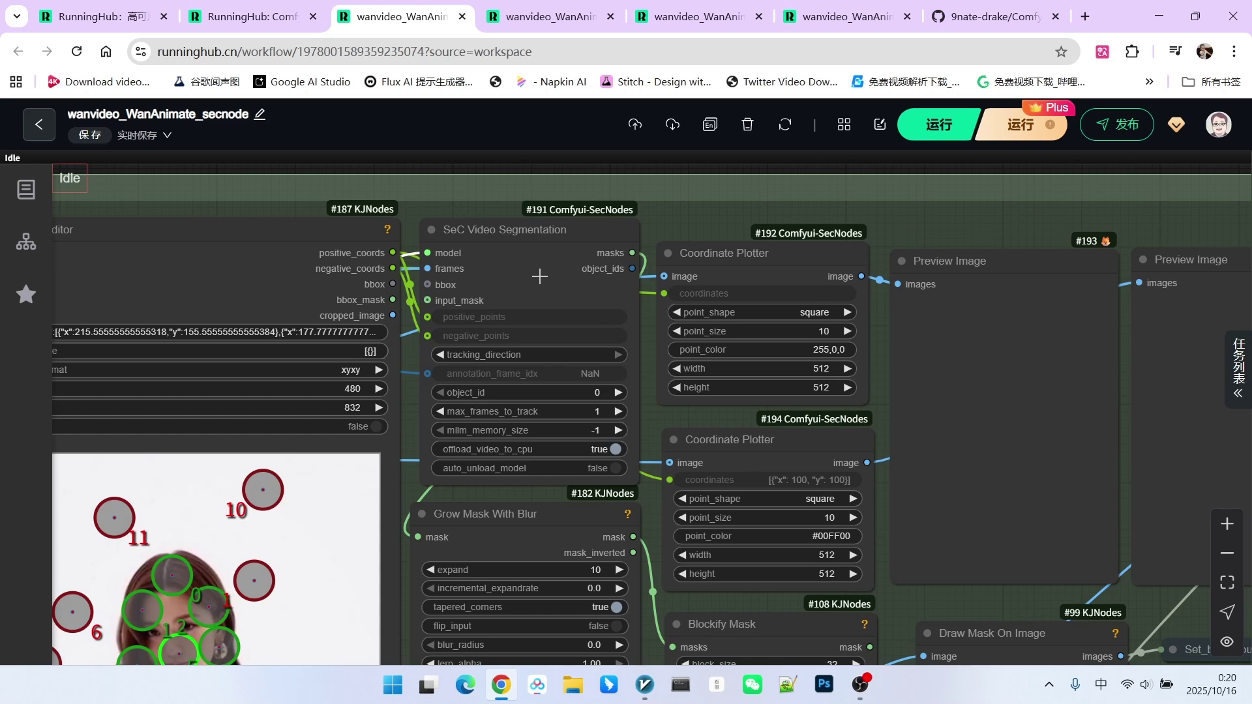
pyautogui.scroll(-10, 539, 276)
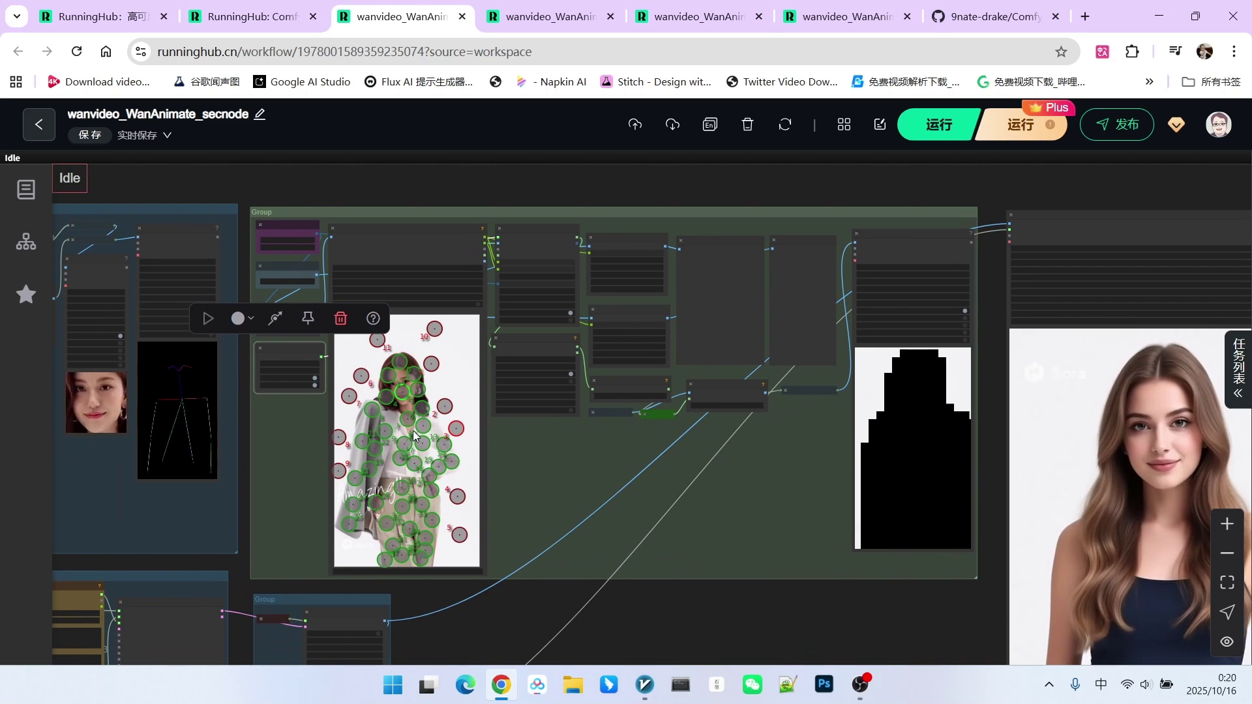
pyautogui.moveTo(579, 443); pyautogui.dragTo(523, 492)
pyautogui.scroll(11, 503, 355)
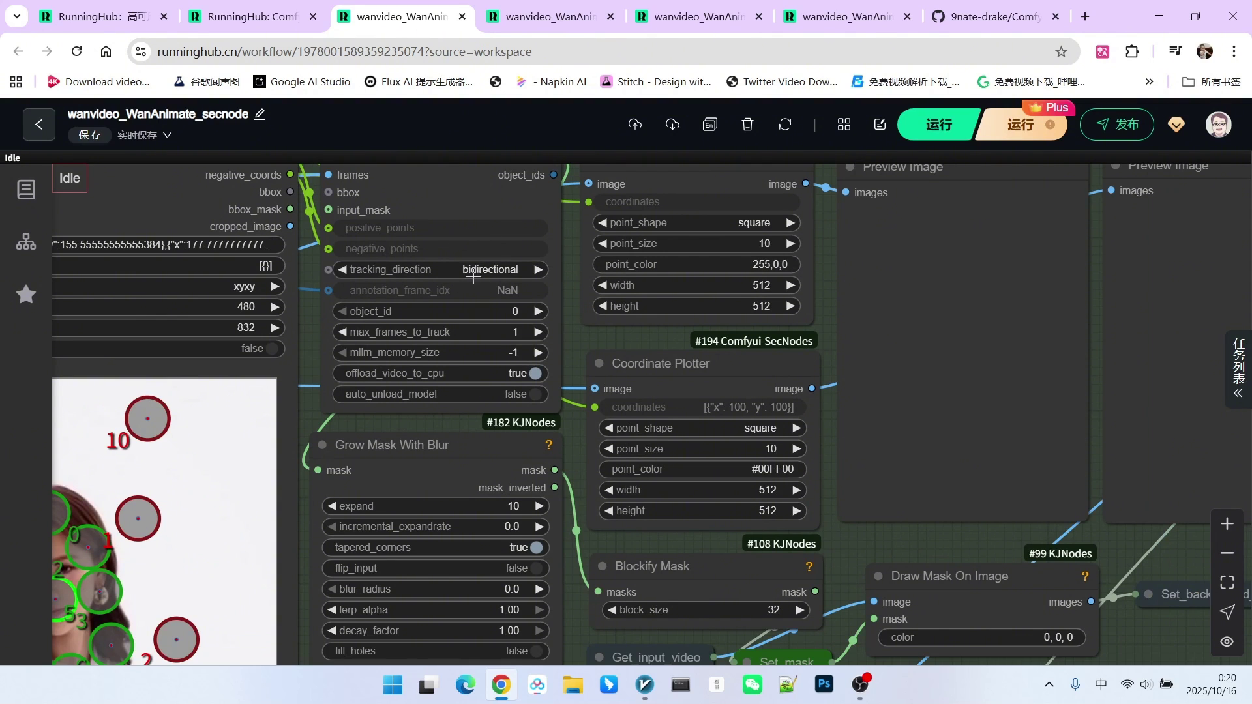
pyautogui.scroll(-2, 506, 264)
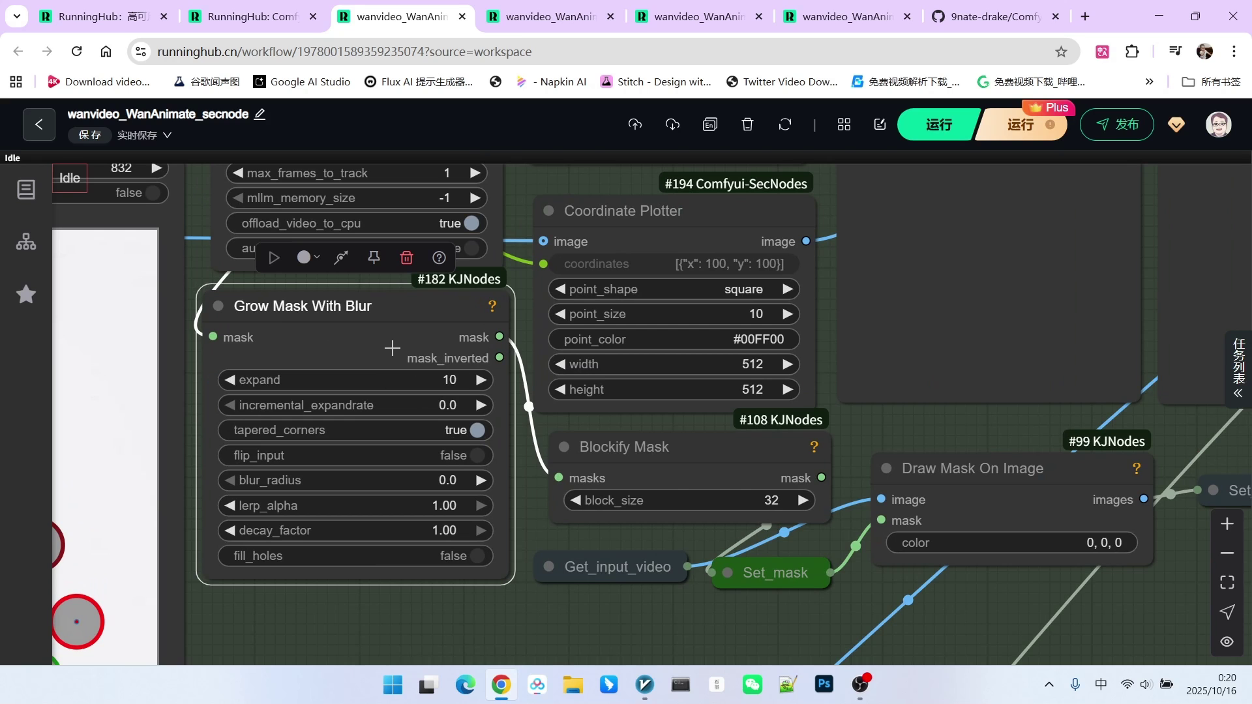
pyautogui.moveTo(373, 311); pyautogui.dragTo(369, 314)
pyautogui.moveTo(653, 451); pyautogui.dragTo(639, 450)
# View the masked background video preview produced by the masking group.
pyautogui.scroll(-4, 639, 450)
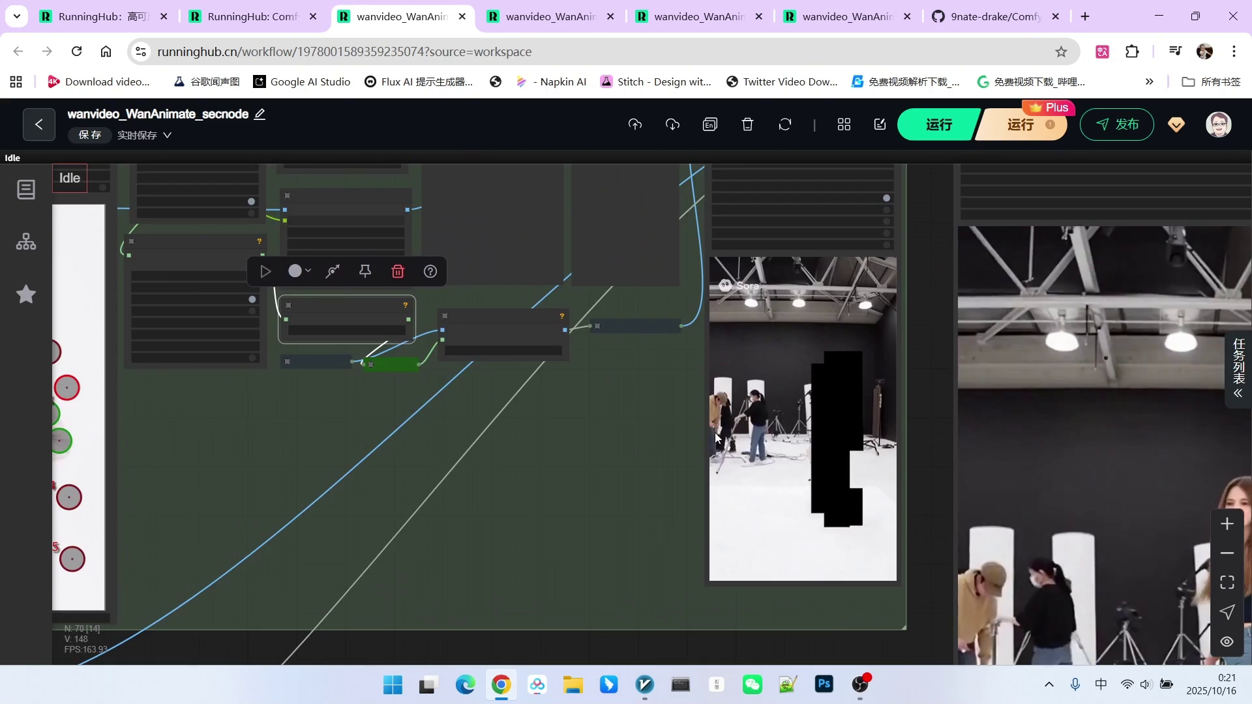
pyautogui.scroll(3, 844, 425)
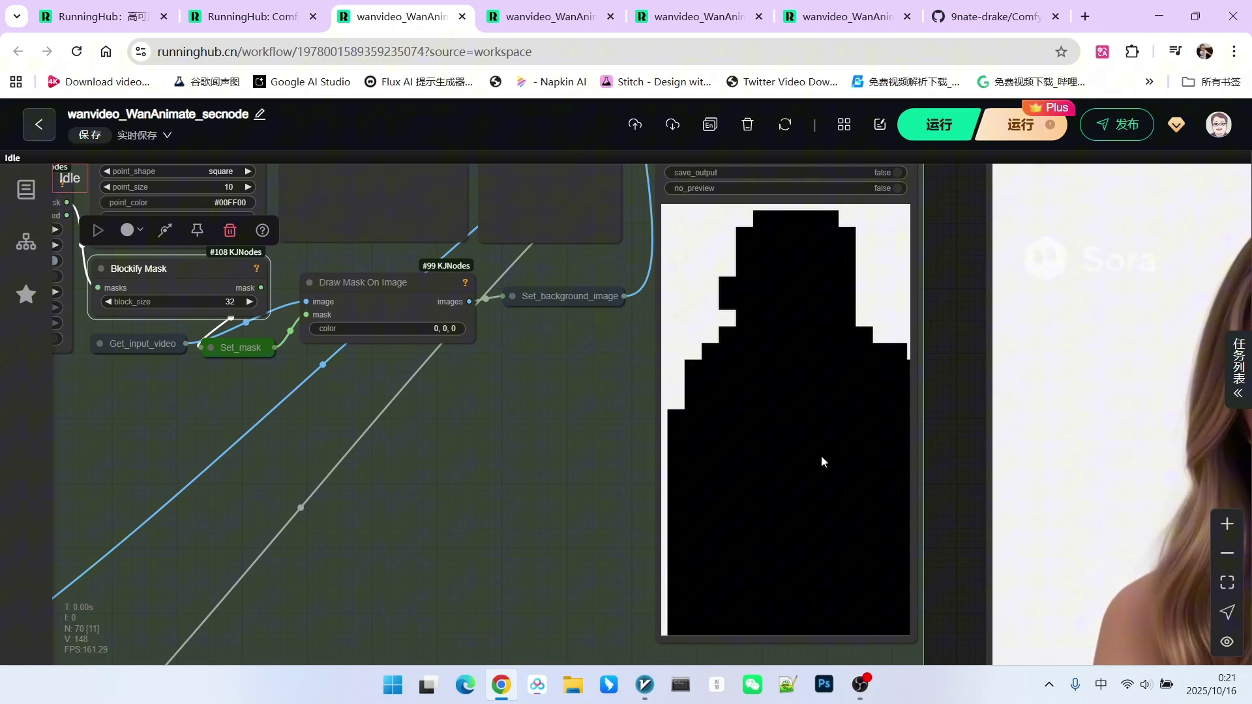
pyautogui.scroll(-4, 809, 394)
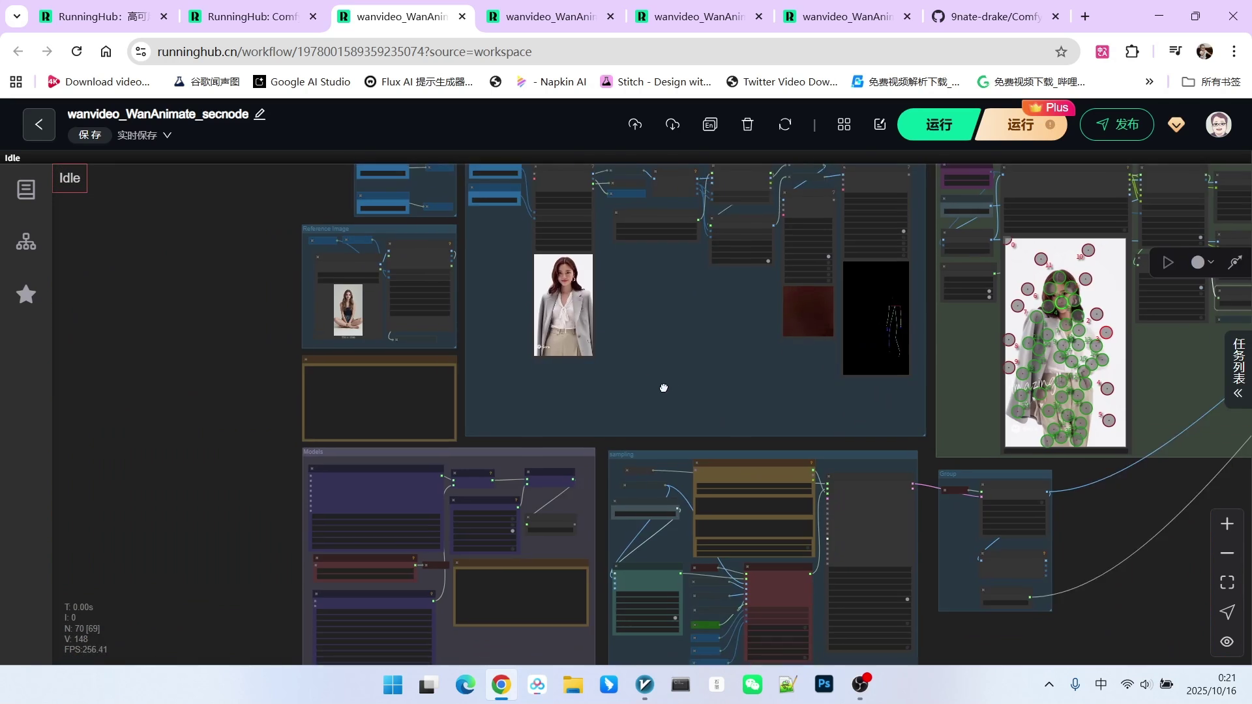
# Inspect the Load Image and Resize Image v2 nodes in the Reference Image group.
pyautogui.moveTo(662, 386); pyautogui.dragTo(641, 467)
pyautogui.scroll(11, 290, 321)
pyautogui.scroll(1, 289, 316)
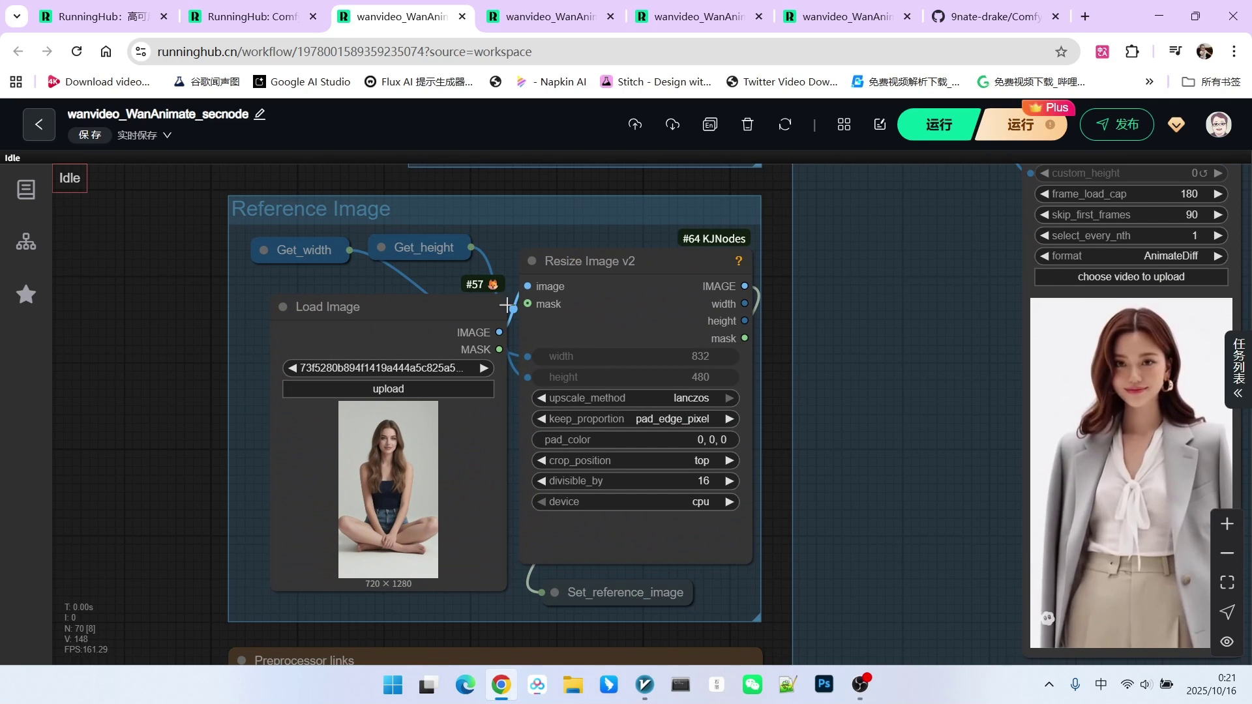
pyautogui.click(583, 259)
pyautogui.moveTo(582, 259); pyautogui.dragTo(585, 256)
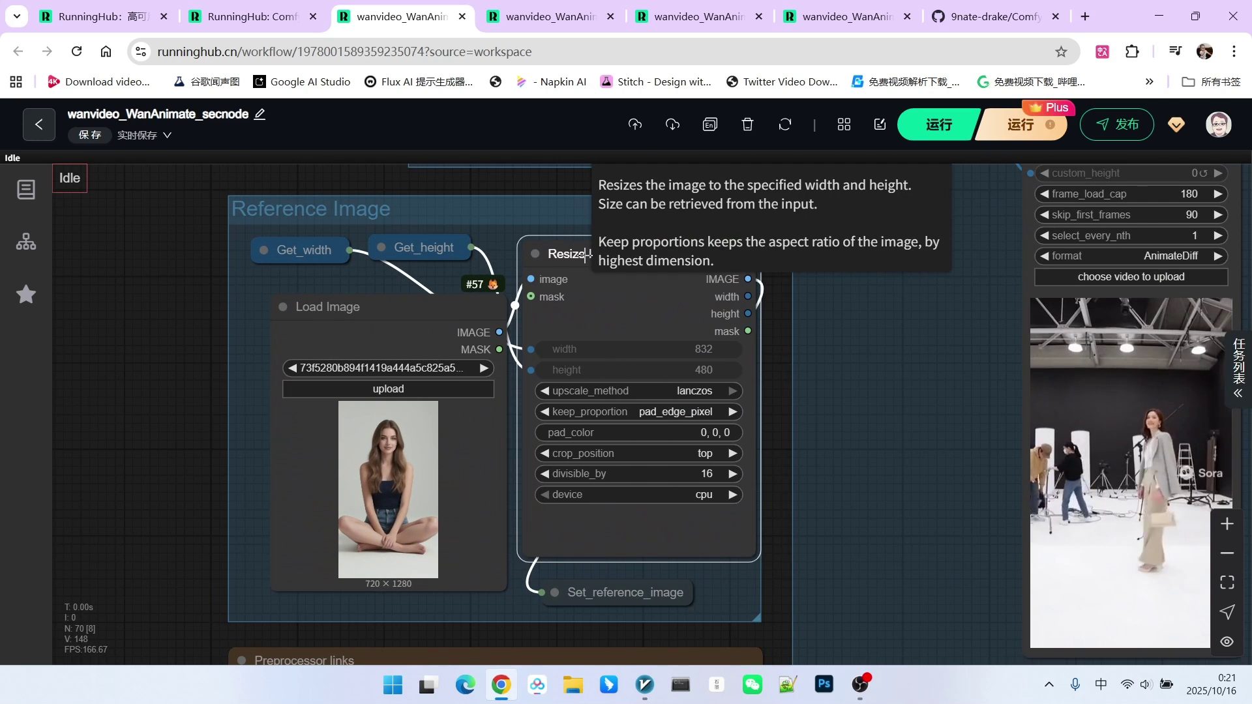
pyautogui.click(587, 254)
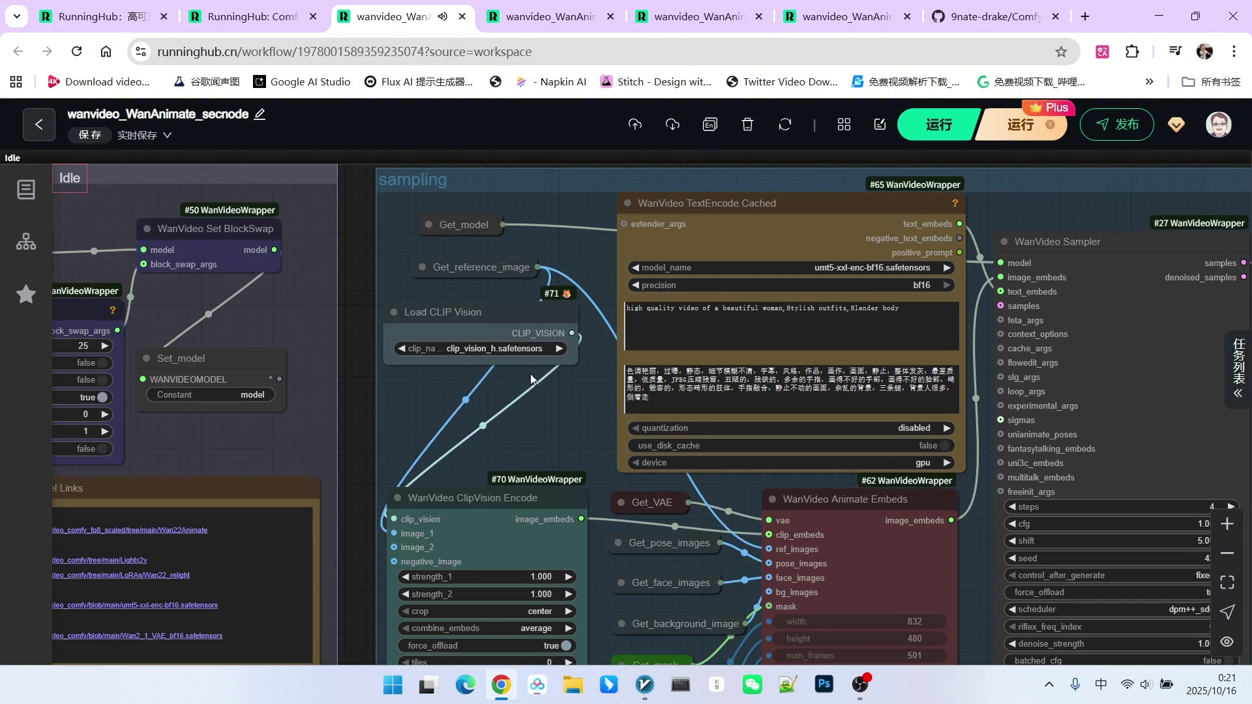
# Inspect the Load CLIP Vision, ClipVision Encode and WanVideo Animate Embeds nodes and their inputs in the sampling group.
pyautogui.moveTo(500, 311); pyautogui.dragTo(483, 321)
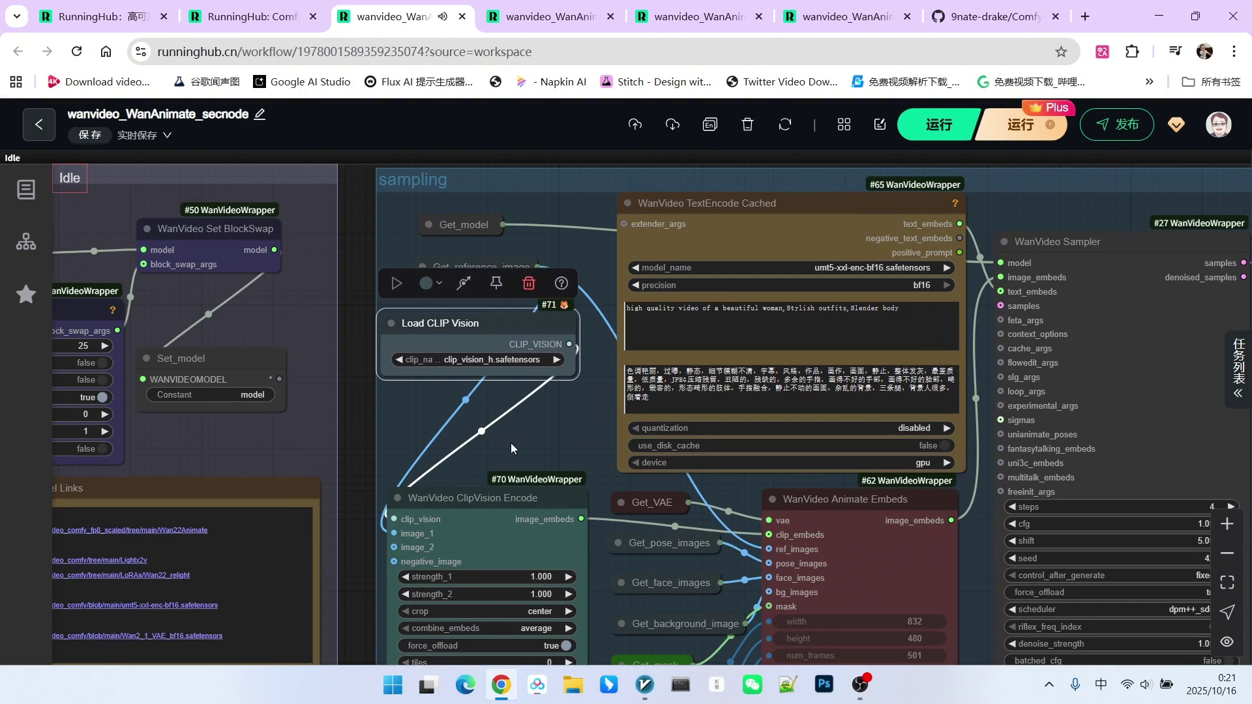
pyautogui.moveTo(513, 446); pyautogui.dragTo(523, 314)
pyautogui.moveTo(492, 367); pyautogui.dragTo(494, 361)
pyautogui.moveTo(763, 346); pyautogui.dragTo(607, 316)
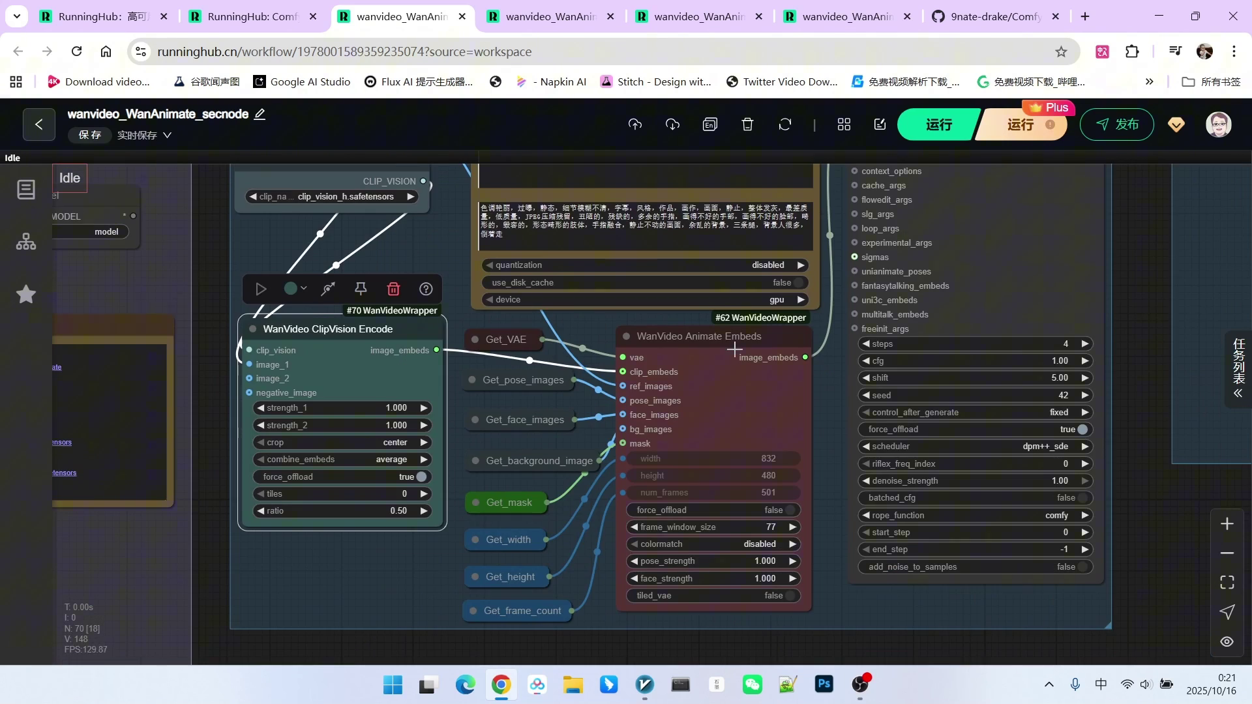
pyautogui.scroll(3, 735, 350)
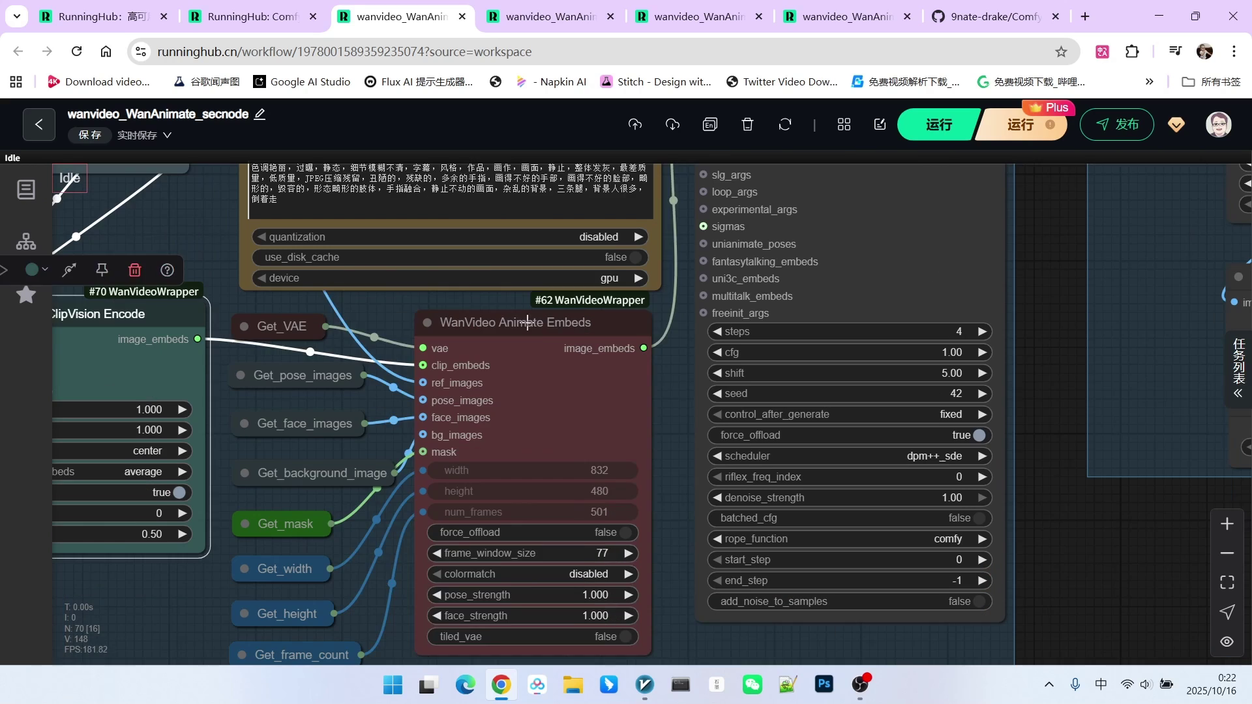
pyautogui.moveTo(526, 322); pyautogui.dragTo(518, 319)
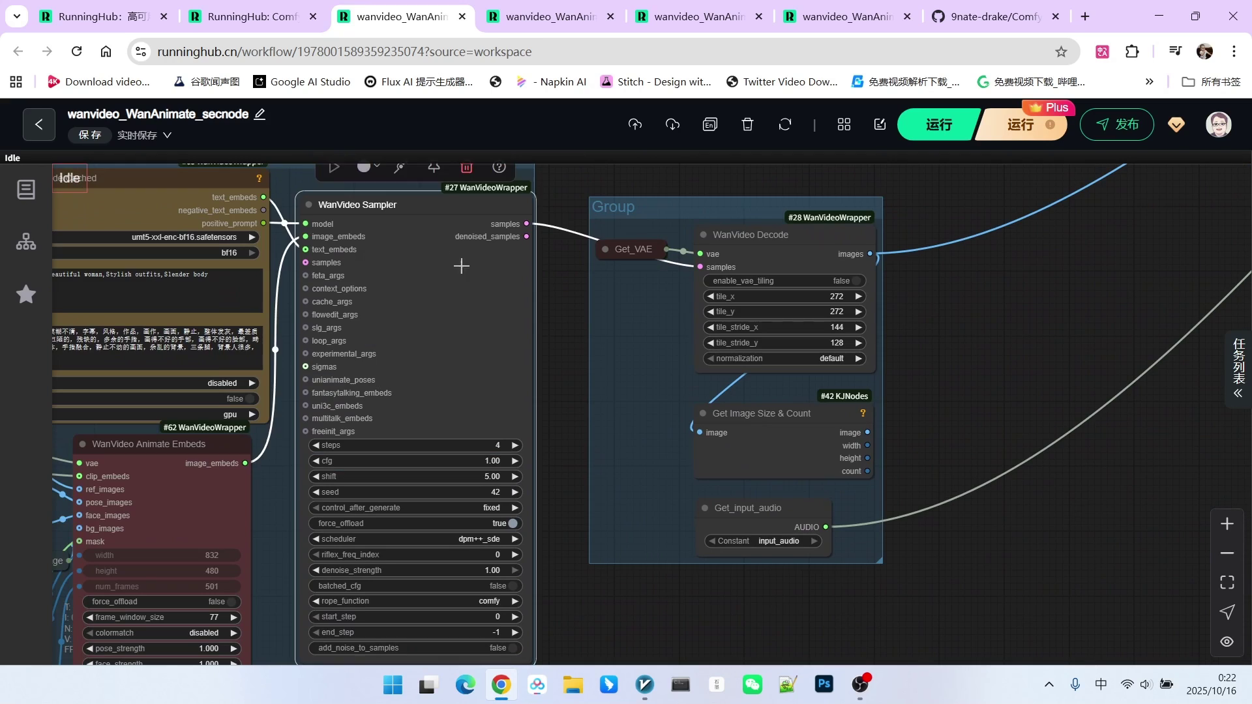
# Inspect the WanVideo Sampler settings and the WanVideo Decode node that follows it.
pyautogui.moveTo(408, 223); pyautogui.dragTo(403, 217)
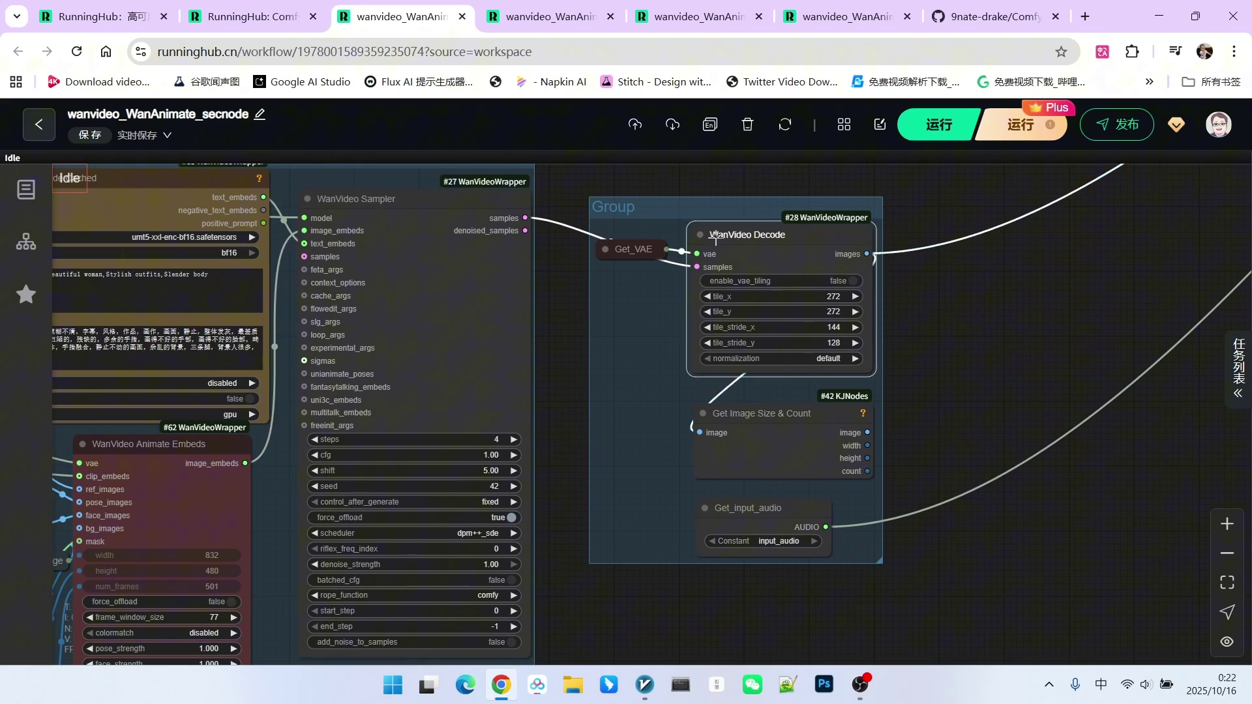
pyautogui.moveTo(705, 239); pyautogui.dragTo(722, 238)
pyautogui.scroll(-5, 941, 339)
pyautogui.moveTo(954, 352); pyautogui.dragTo(546, 465)
pyautogui.scroll(-6, 594, 452)
pyautogui.moveTo(782, 480); pyautogui.dragTo(775, 479)
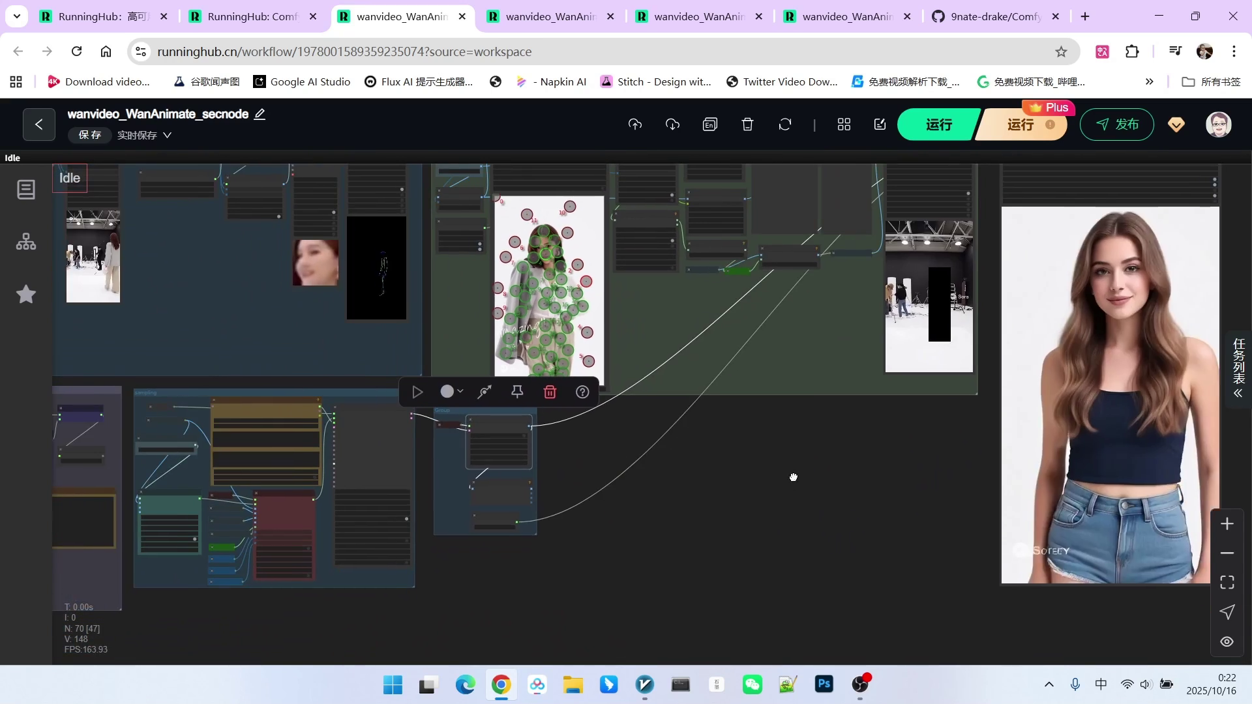
# View the generated character replacement video in the final output node.
pyautogui.hscroll(5, 1055, 454)
pyautogui.scroll(3, 1051, 454)
pyautogui.hscroll(1, 927, 409)
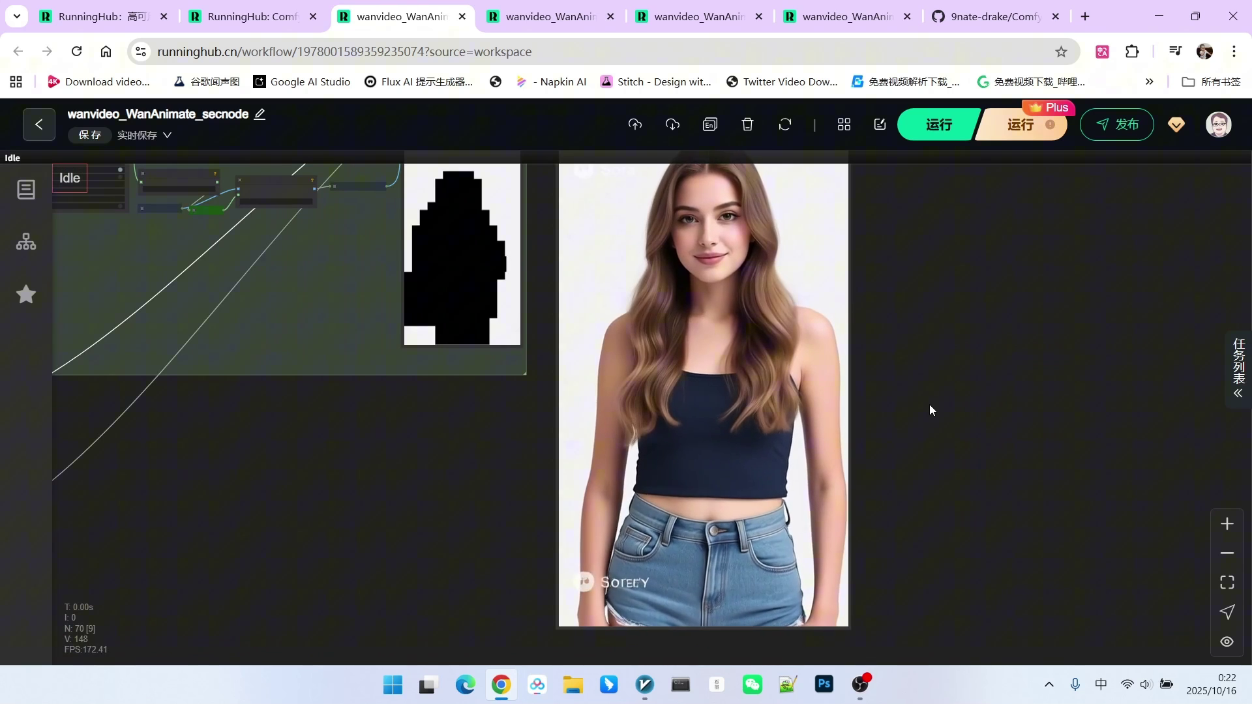
pyautogui.moveTo(919, 356); pyautogui.dragTo(912, 398)
pyautogui.scroll(-1, 881, 368)
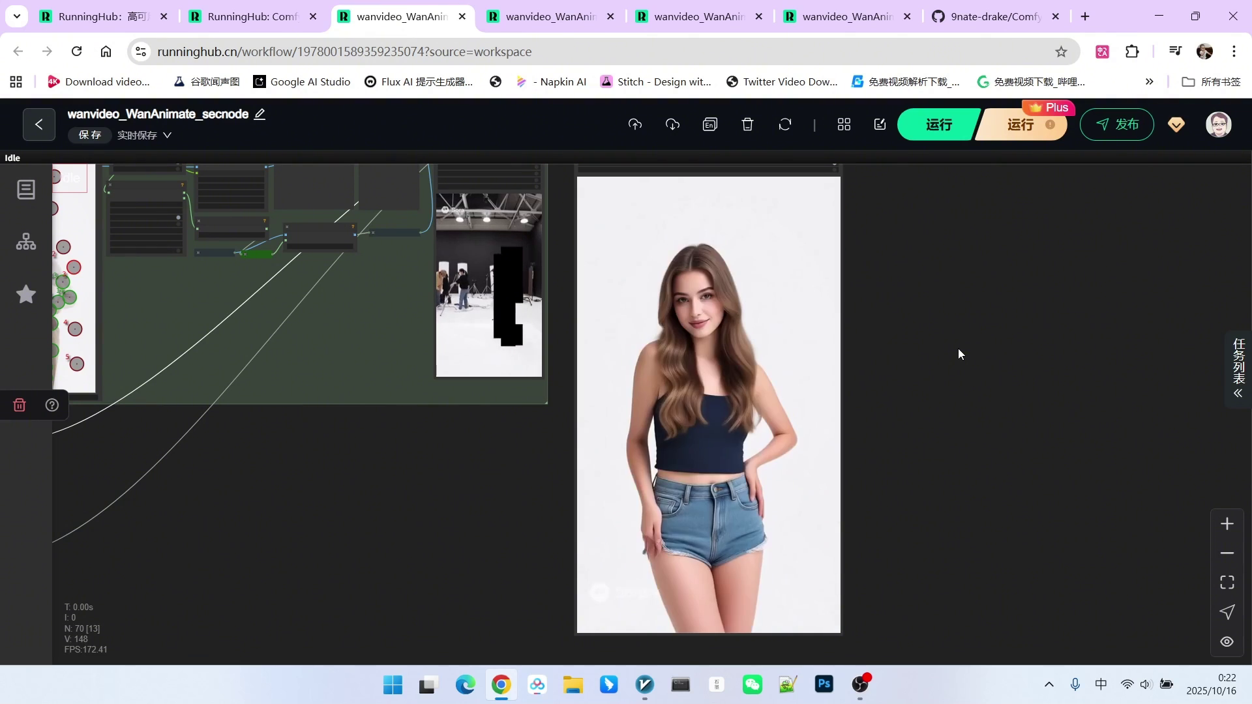
pyautogui.scroll(-6, 978, 261)
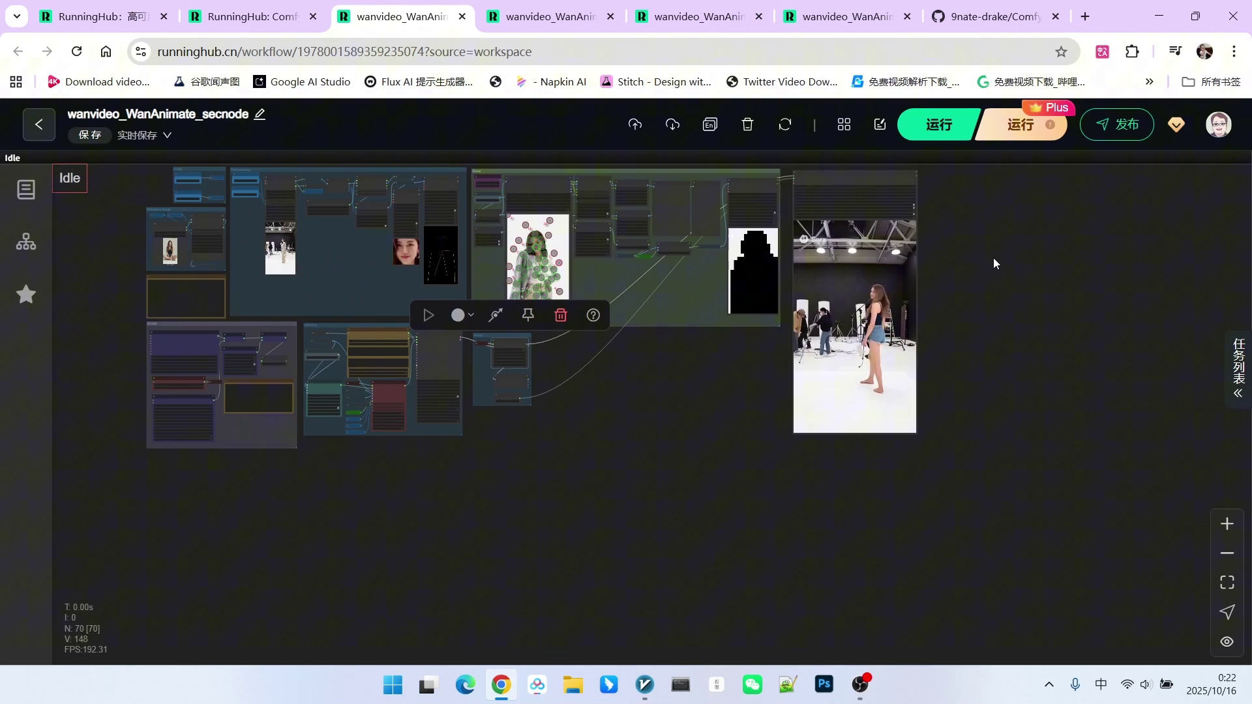
pyautogui.scroll(3, 715, 431)
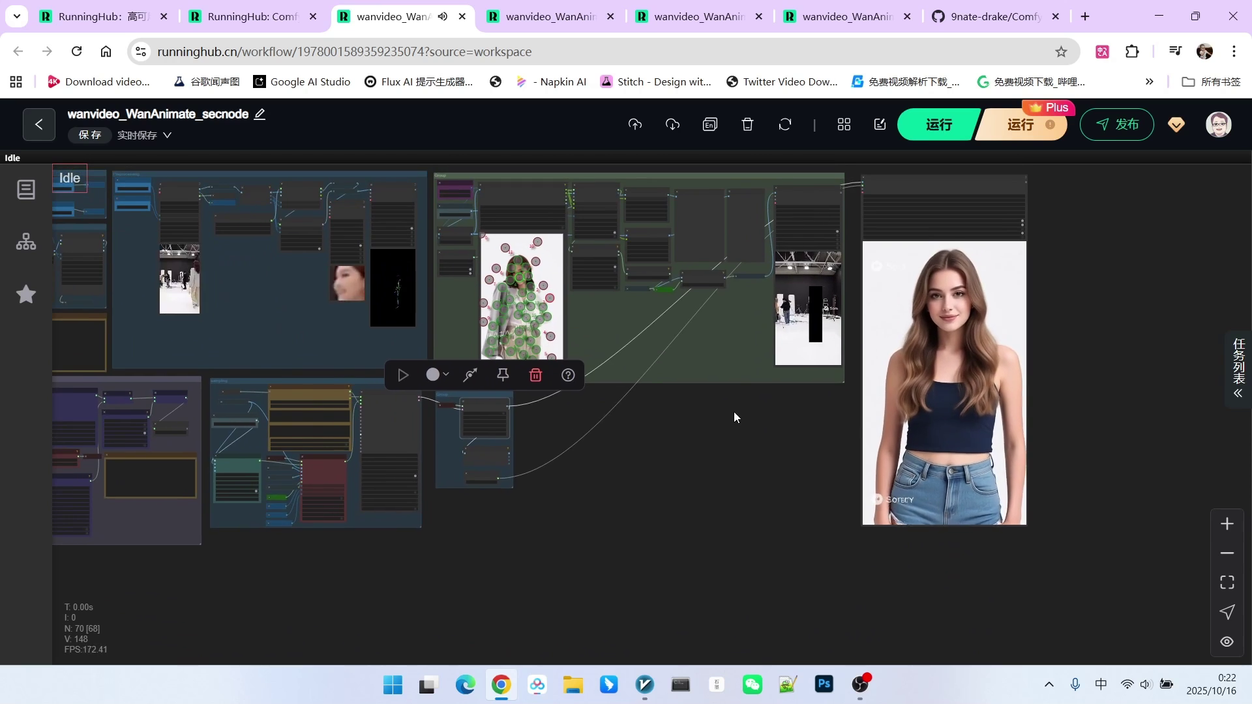
# View the source video and the face and pose previews in the Preprocessing group for comparison with the output.
pyautogui.scroll(-3, 734, 418)
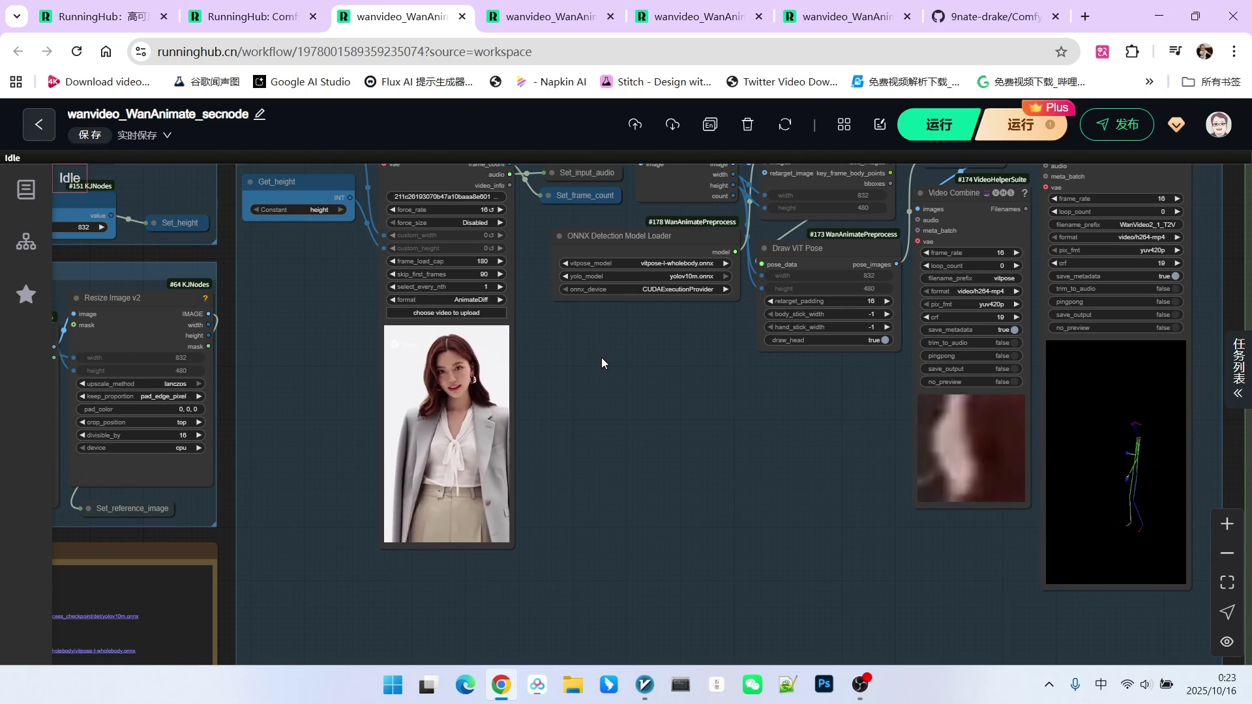
pyautogui.scroll(2, 601, 357)
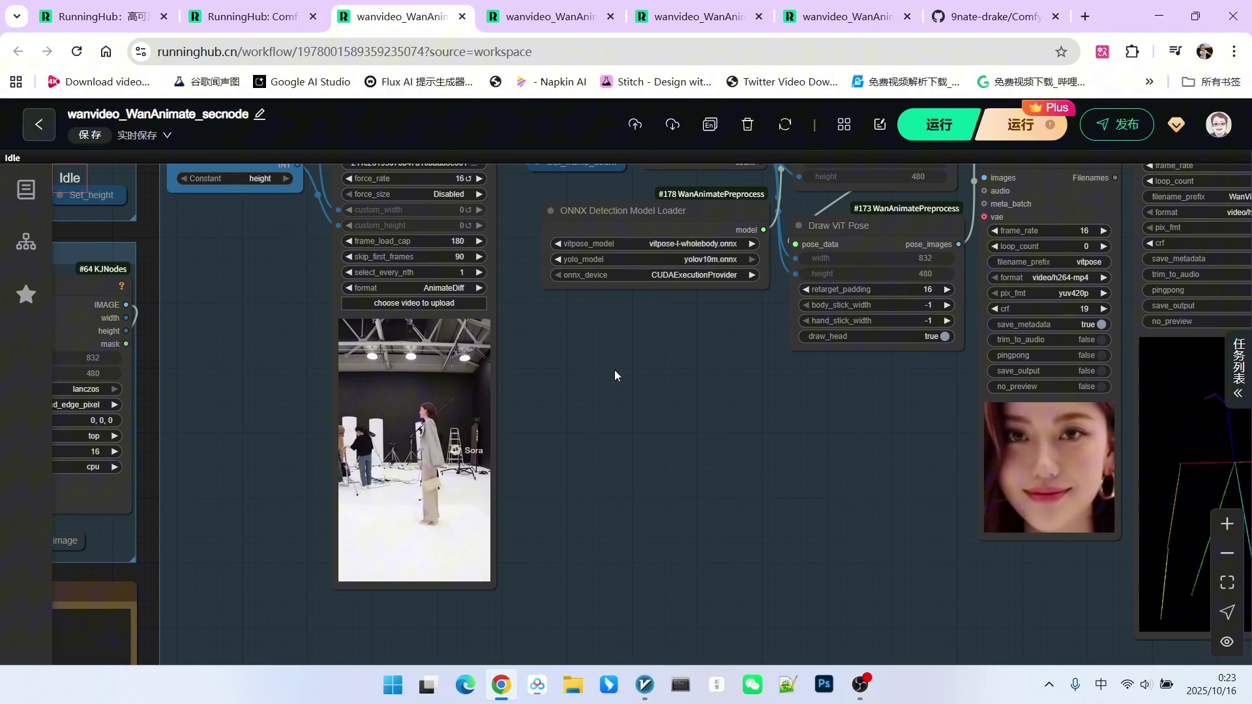
pyautogui.scroll(-10, 616, 369)
pyautogui.scroll(-3, 729, 461)
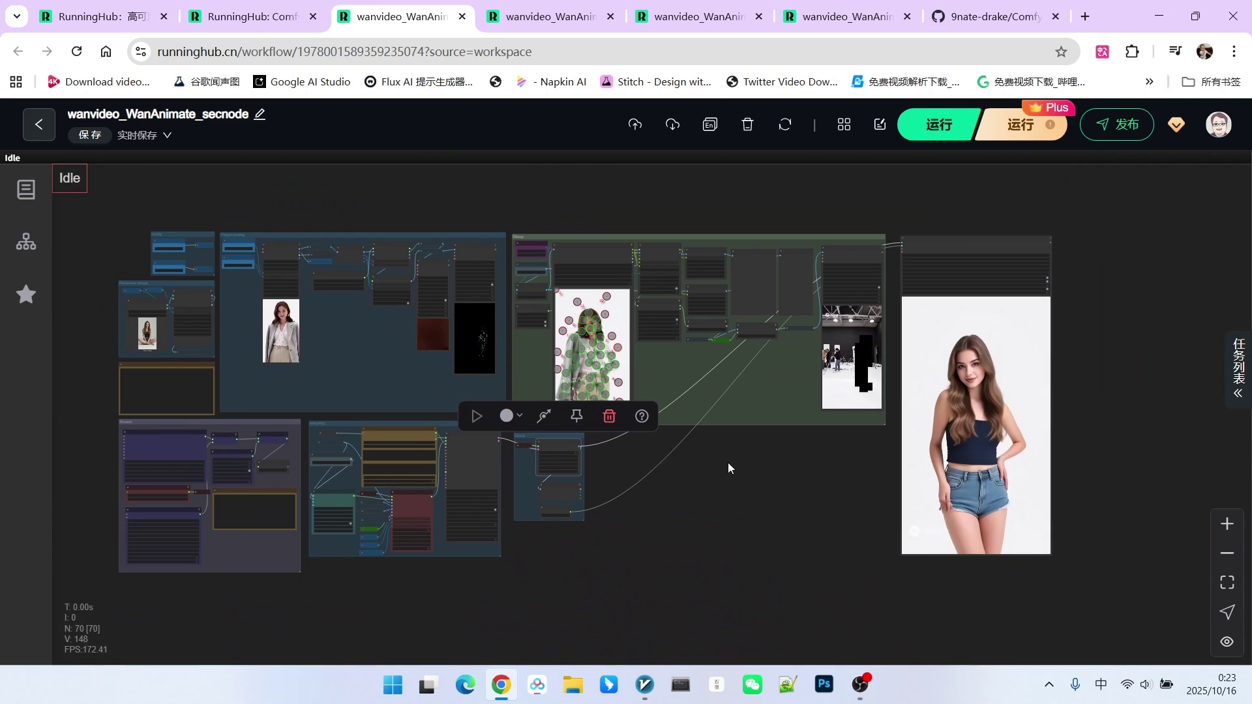
# Switch to the wanvideo_WanAnimate_secnode1 workflow and view its source video in the Preprocessing group.
pyautogui.hotkey('ctrl', 'Tab')
pyautogui.hotkey('ctrl', 'Tab')
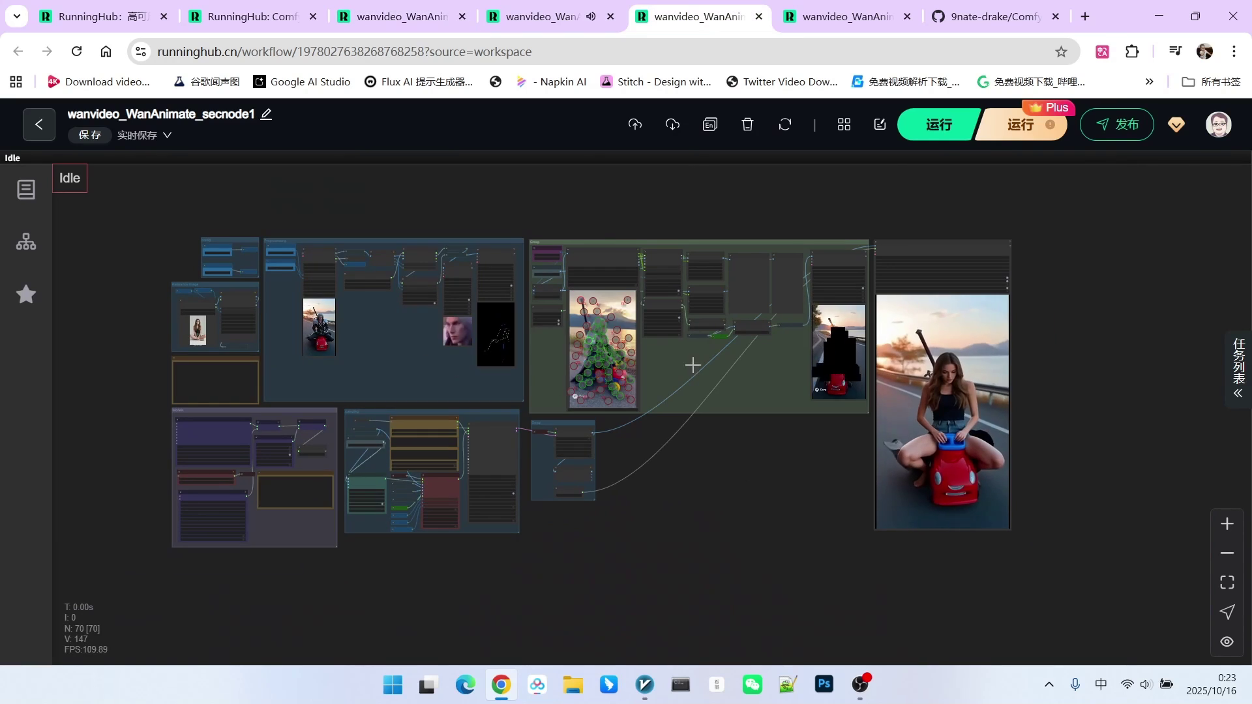
pyautogui.scroll(2, 700, 473)
pyautogui.scroll(18, 694, 469)
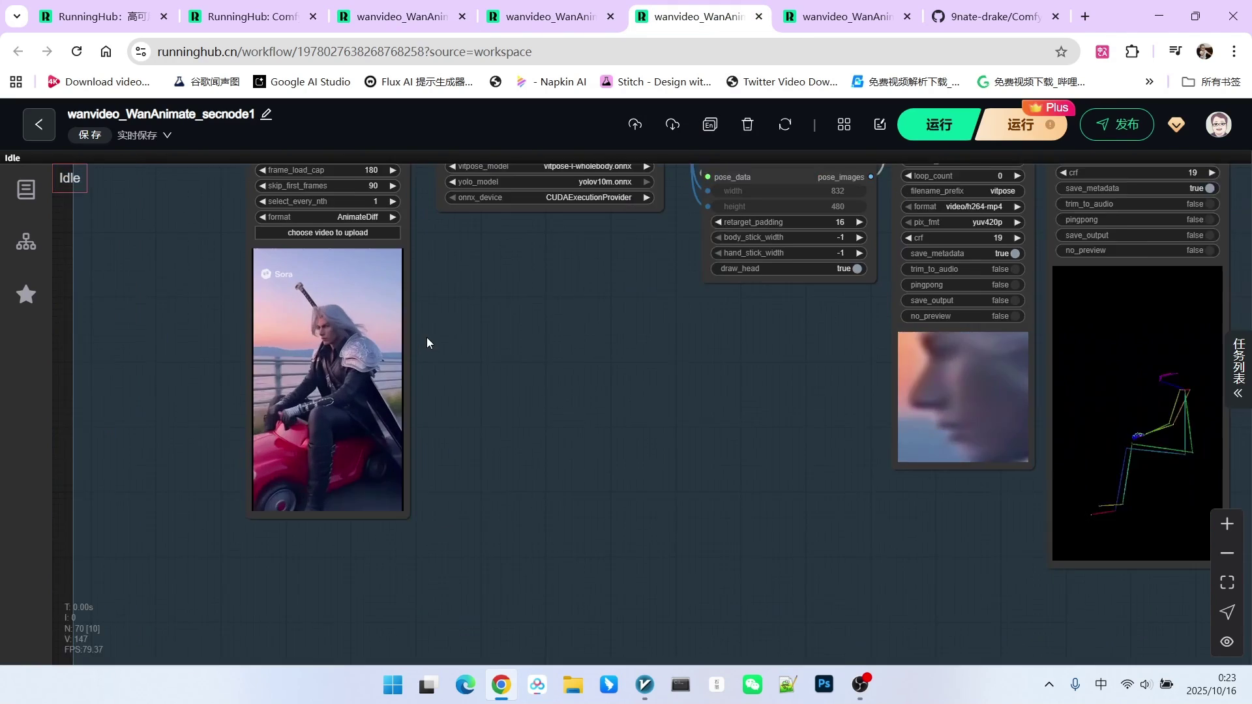
pyautogui.moveTo(473, 420); pyautogui.dragTo(548, 381)
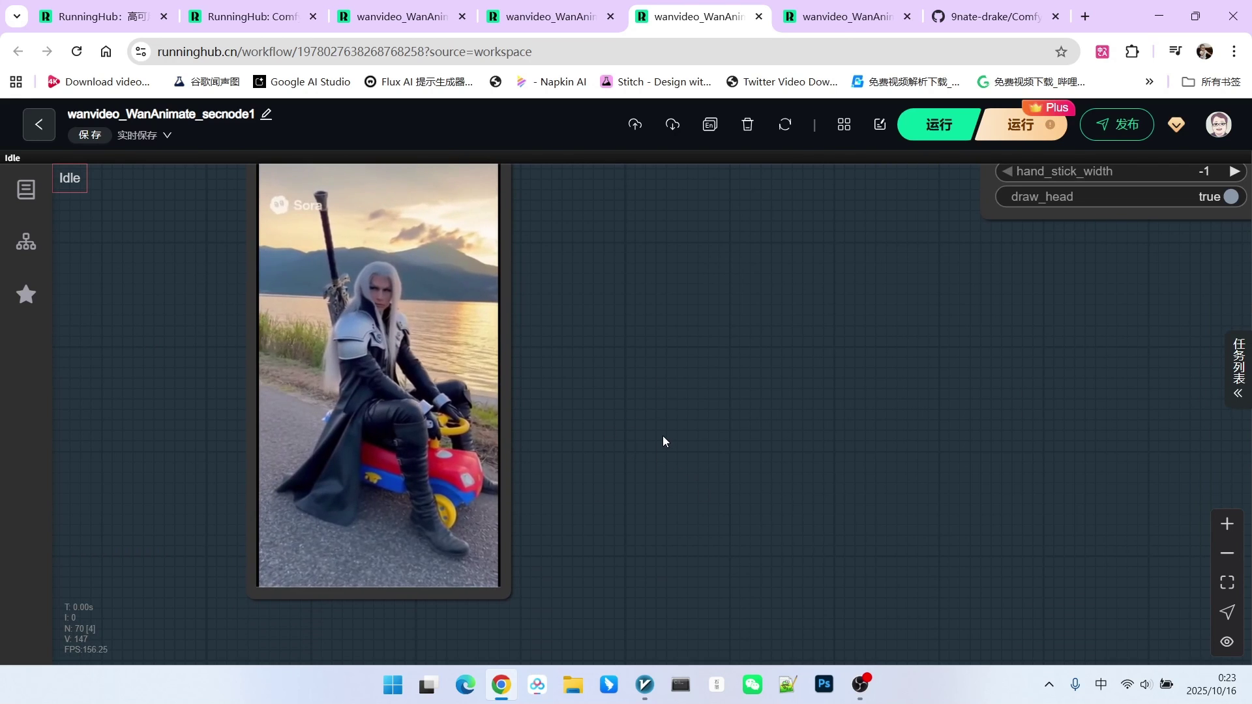
pyautogui.scroll(-1, 663, 436)
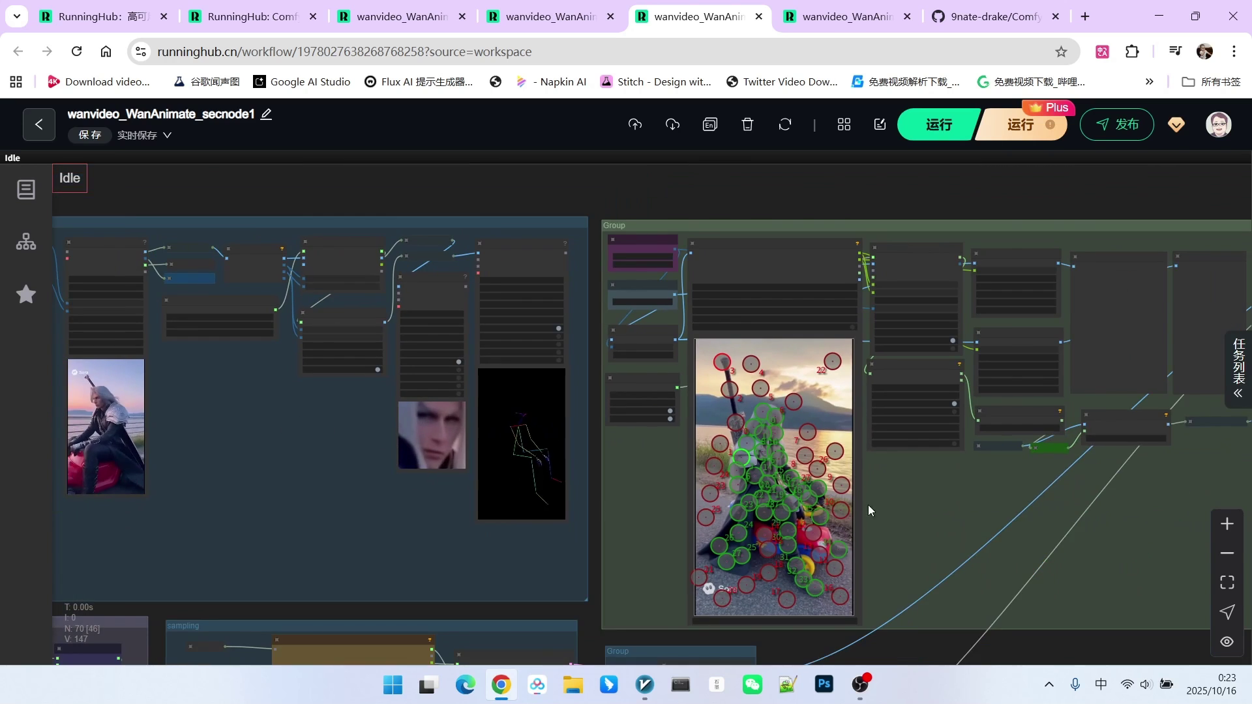
# Examine the positive and negative points in secnode1's Points Editor and the masked background preview.
pyautogui.scroll(3, 921, 498)
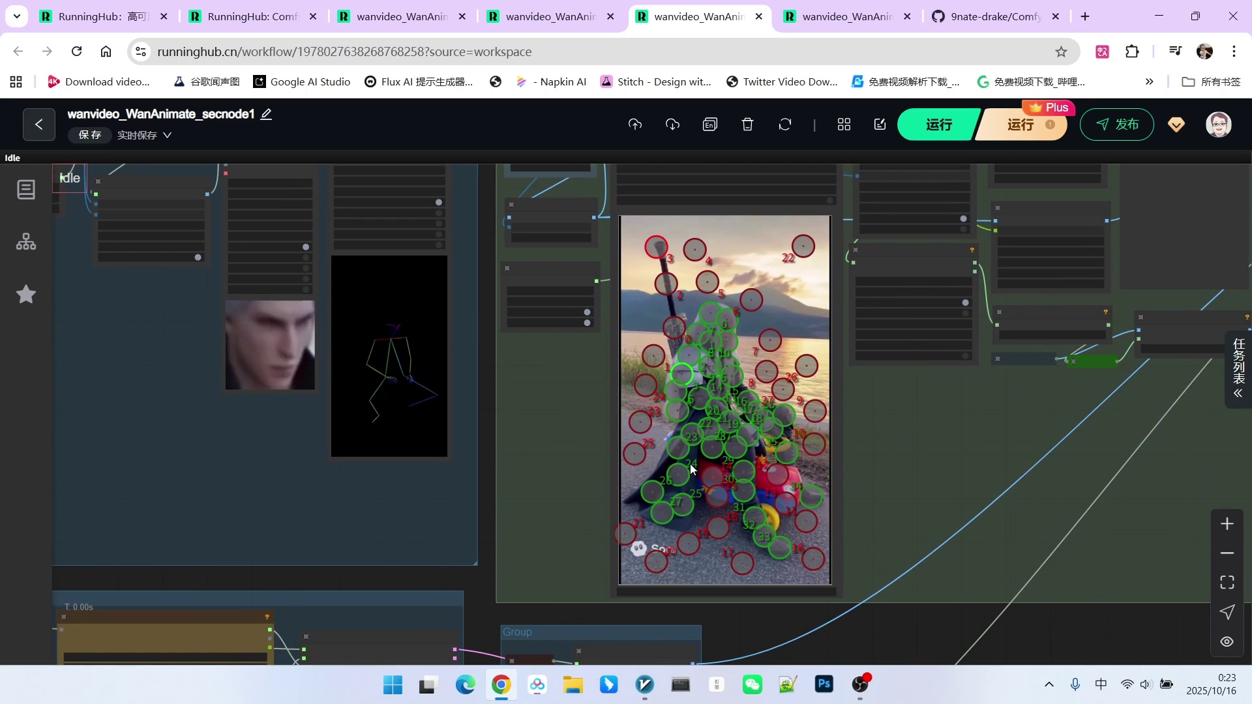
pyautogui.scroll(-3, 984, 425)
pyautogui.moveTo(985, 425); pyautogui.dragTo(417, 396)
pyautogui.moveTo(665, 560); pyautogui.dragTo(668, 458)
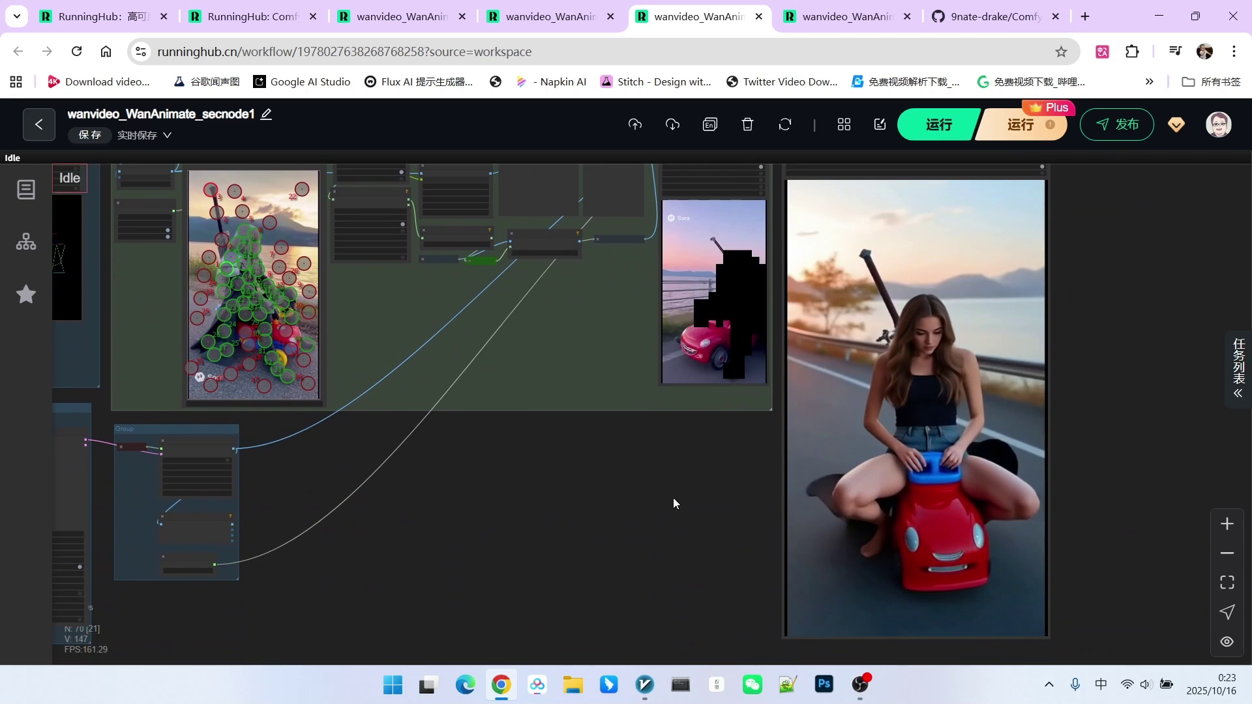
# Examine secnode1's generated video of the woman on the toy car, then view the whole workflow layout.
pyautogui.moveTo(684, 507); pyautogui.dragTo(473, 495)
pyautogui.moveTo(525, 533); pyautogui.dragTo(495, 539)
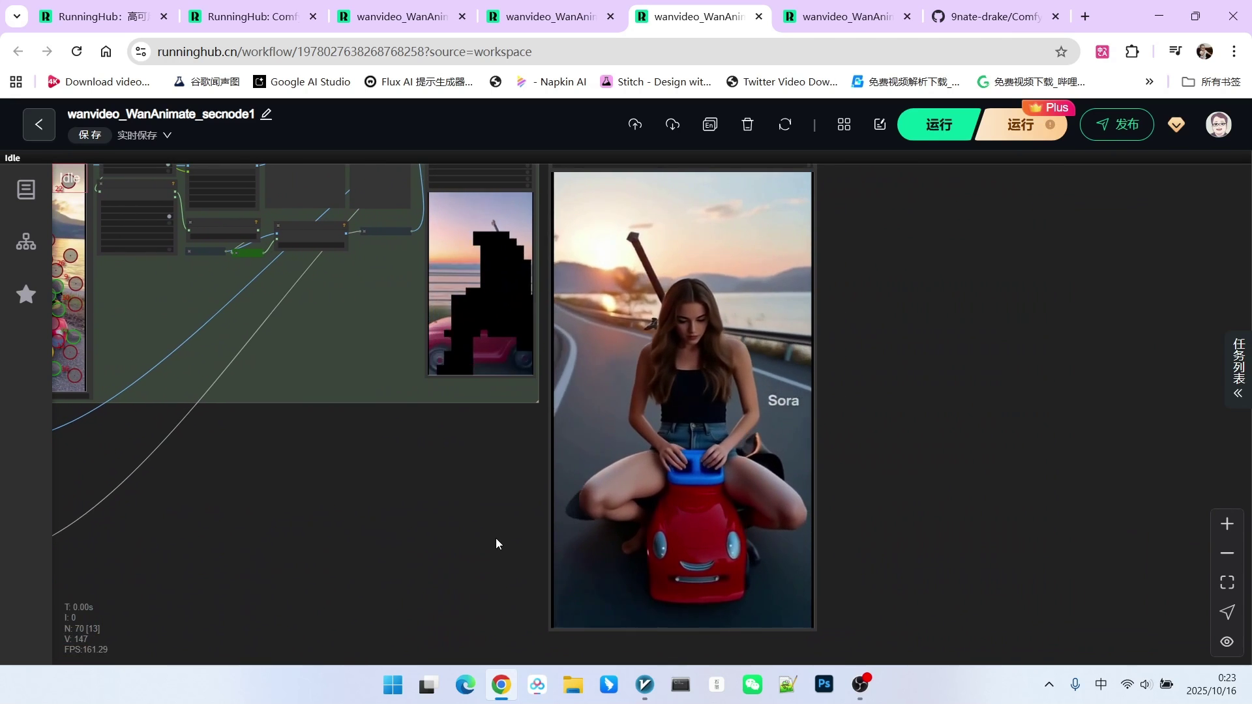
pyautogui.scroll(1, 496, 539)
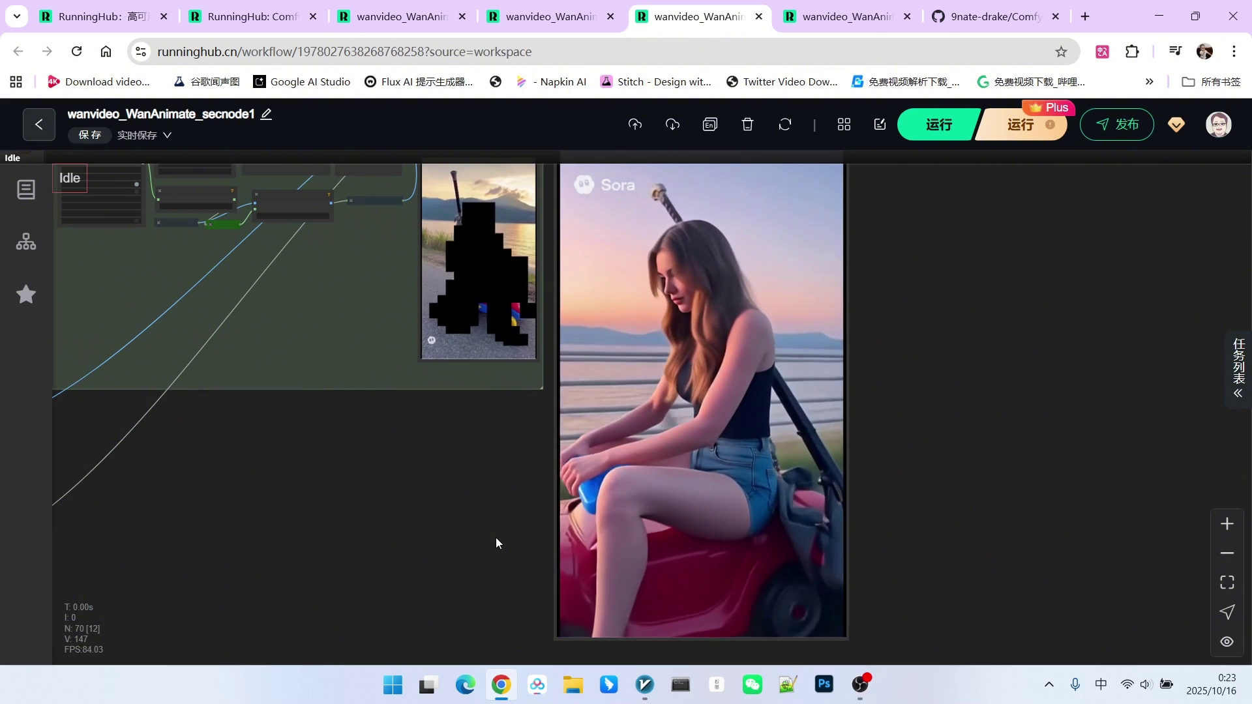
pyautogui.scroll(-1, 496, 538)
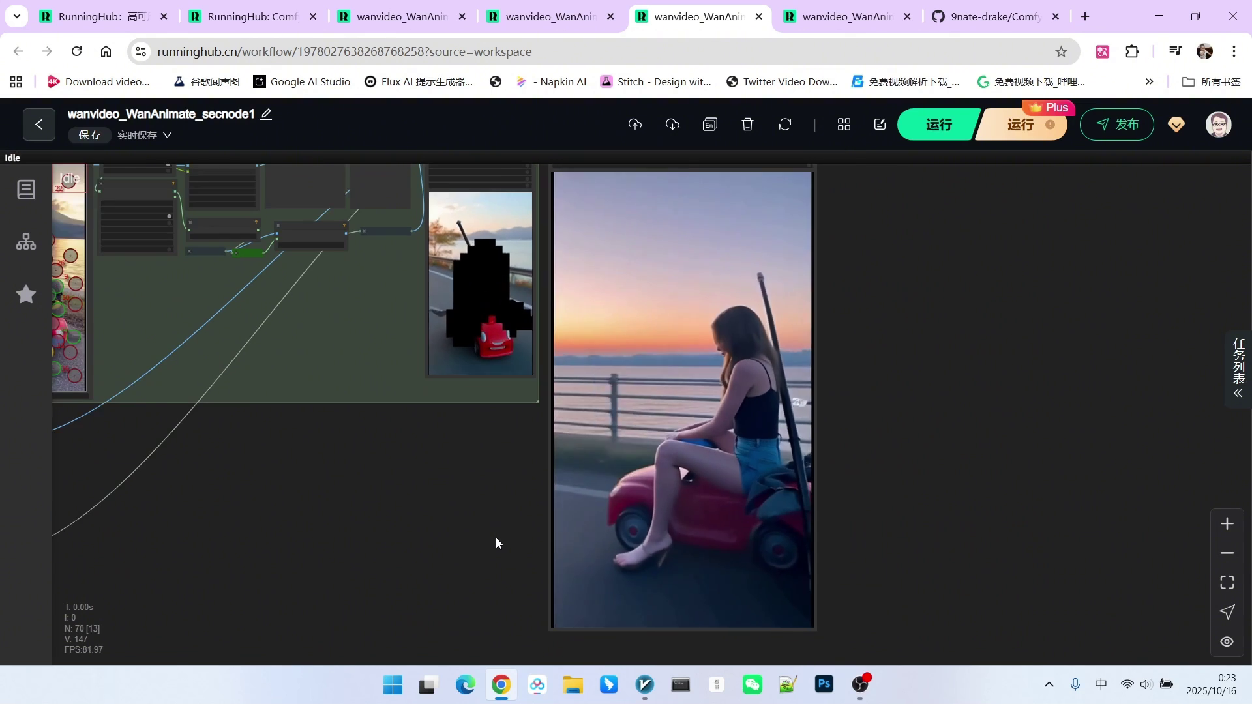
pyautogui.moveTo(496, 537); pyautogui.dragTo(550, 529)
pyautogui.scroll(-1, 553, 519)
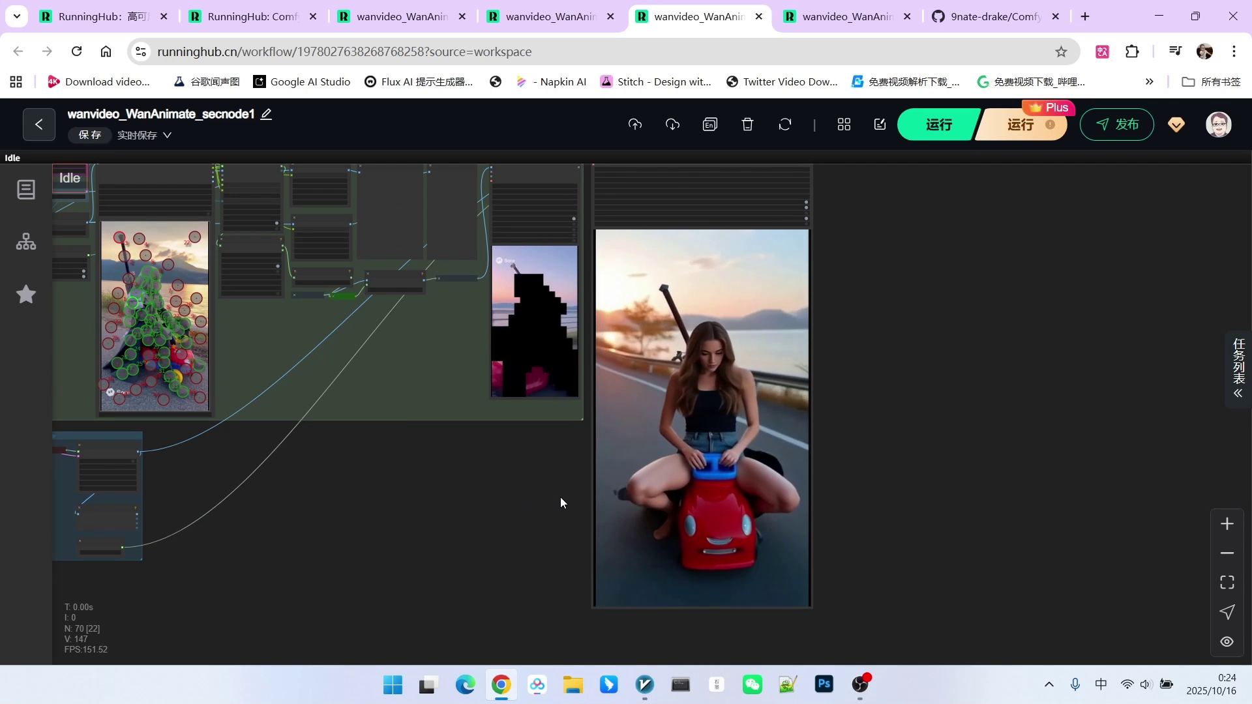
pyautogui.scroll(-1, 528, 479)
pyautogui.moveTo(427, 507); pyautogui.dragTo(520, 489)
pyautogui.scroll(-1, 520, 490)
pyautogui.moveTo(422, 509); pyautogui.dragTo(596, 506)
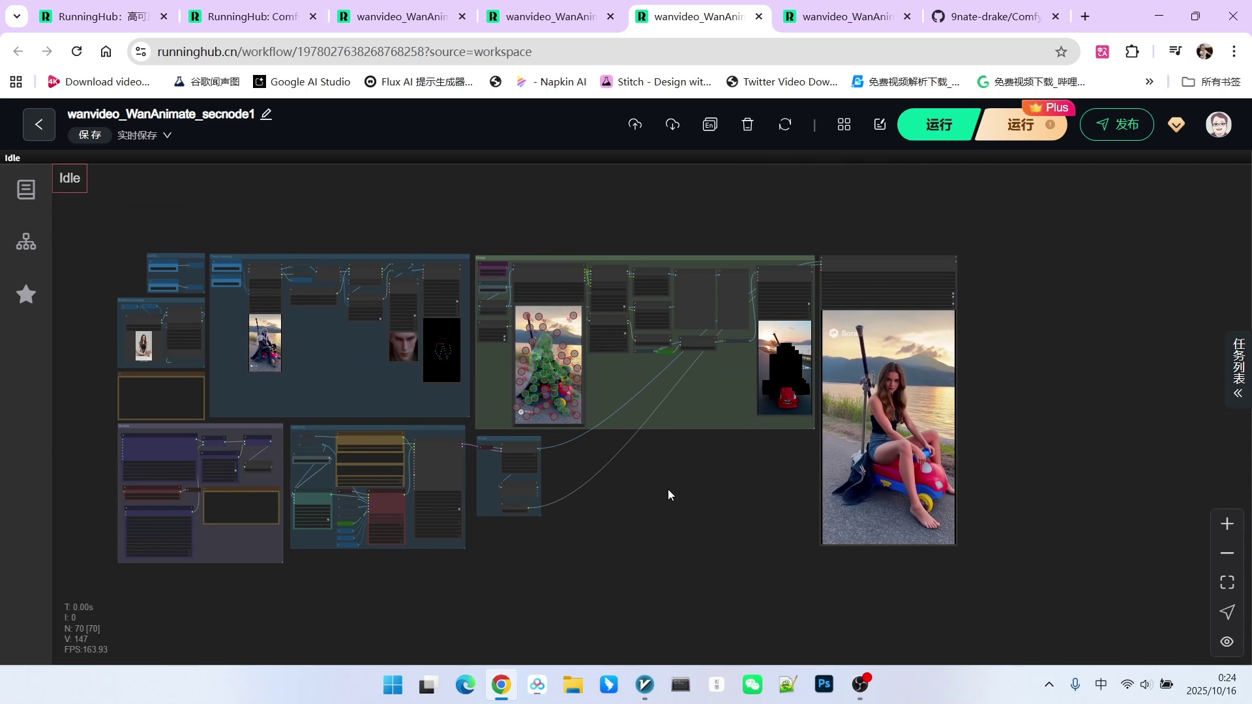
# Switch to the wanvideo_WanAnimate_secnode2 workflow and view its source video in the Preprocessing group.
pyautogui.hotkey('ctrl', 'shift', 'Tab')
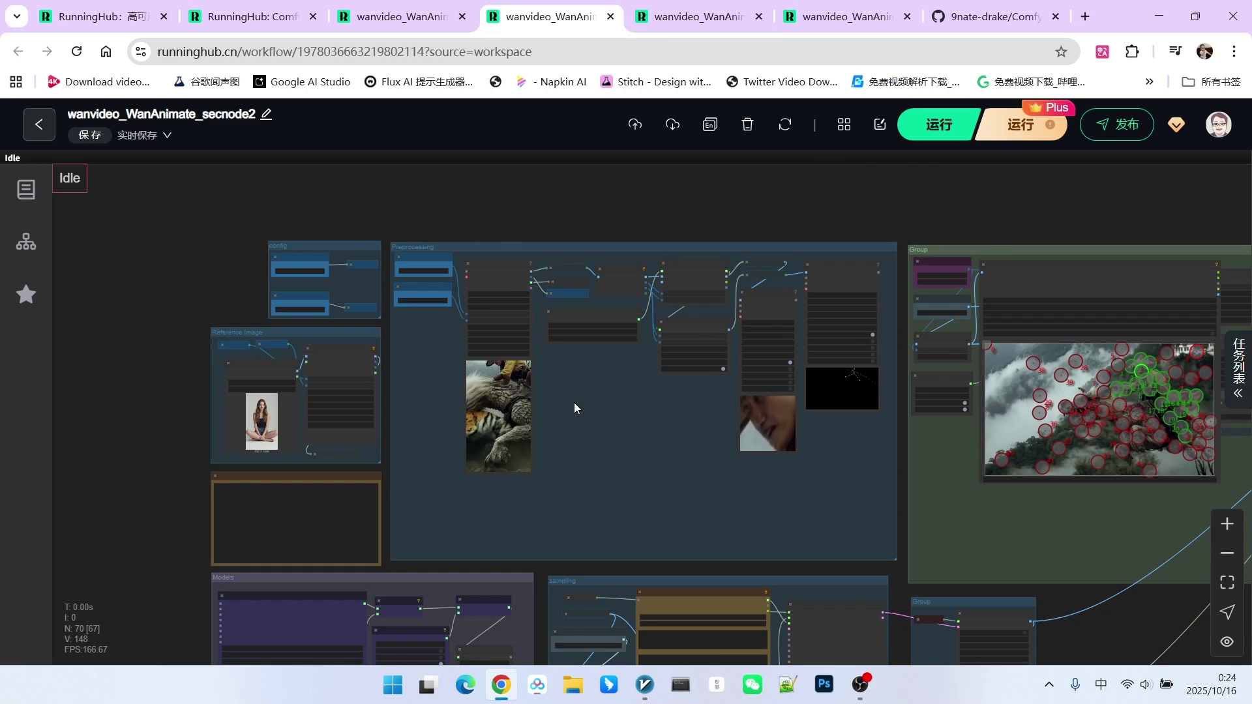
pyautogui.scroll(3, 574, 402)
pyautogui.scroll(4, 572, 397)
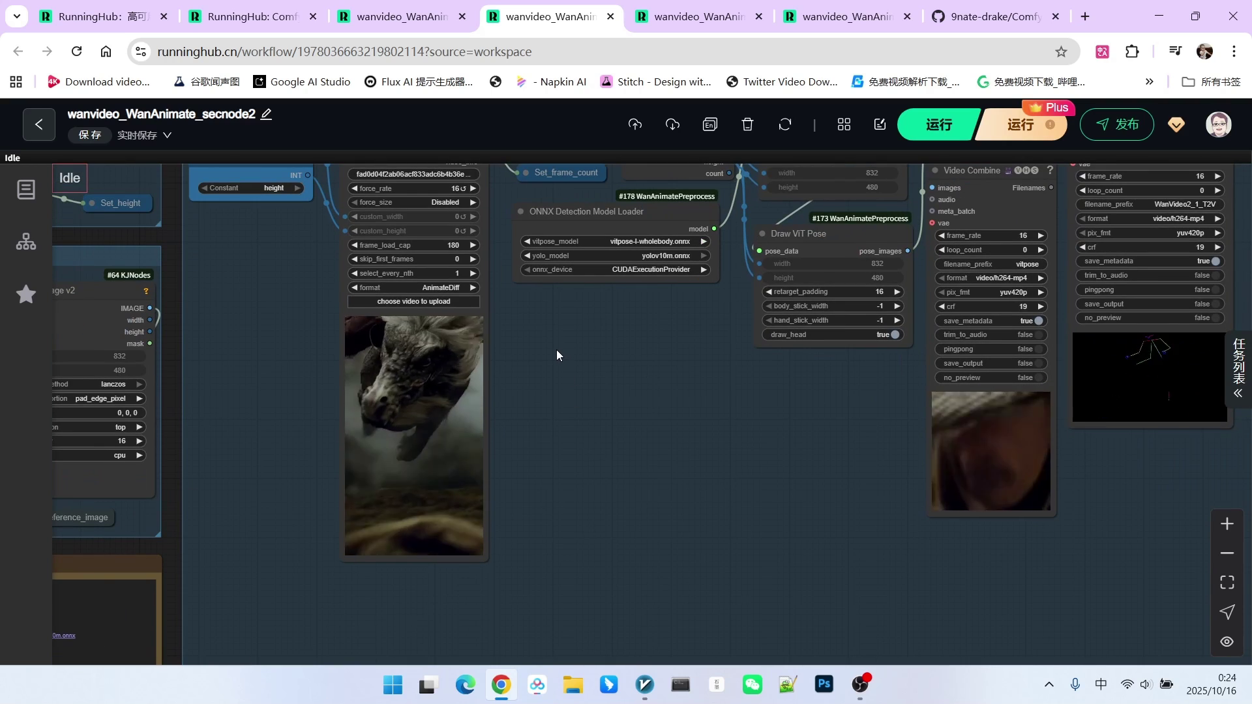
pyautogui.moveTo(565, 337); pyautogui.dragTo(609, 425)
pyautogui.moveTo(289, 340); pyautogui.dragTo(303, 394)
pyautogui.scroll(4, 301, 246)
# Inspect the width and height nodes feeding the Load Video (Upload) node in secnode2.
pyautogui.click(330, 323)
pyautogui.scroll(-4, 723, 522)
pyautogui.moveTo(750, 643); pyautogui.dragTo(675, 487)
pyautogui.scroll(-1, 675, 487)
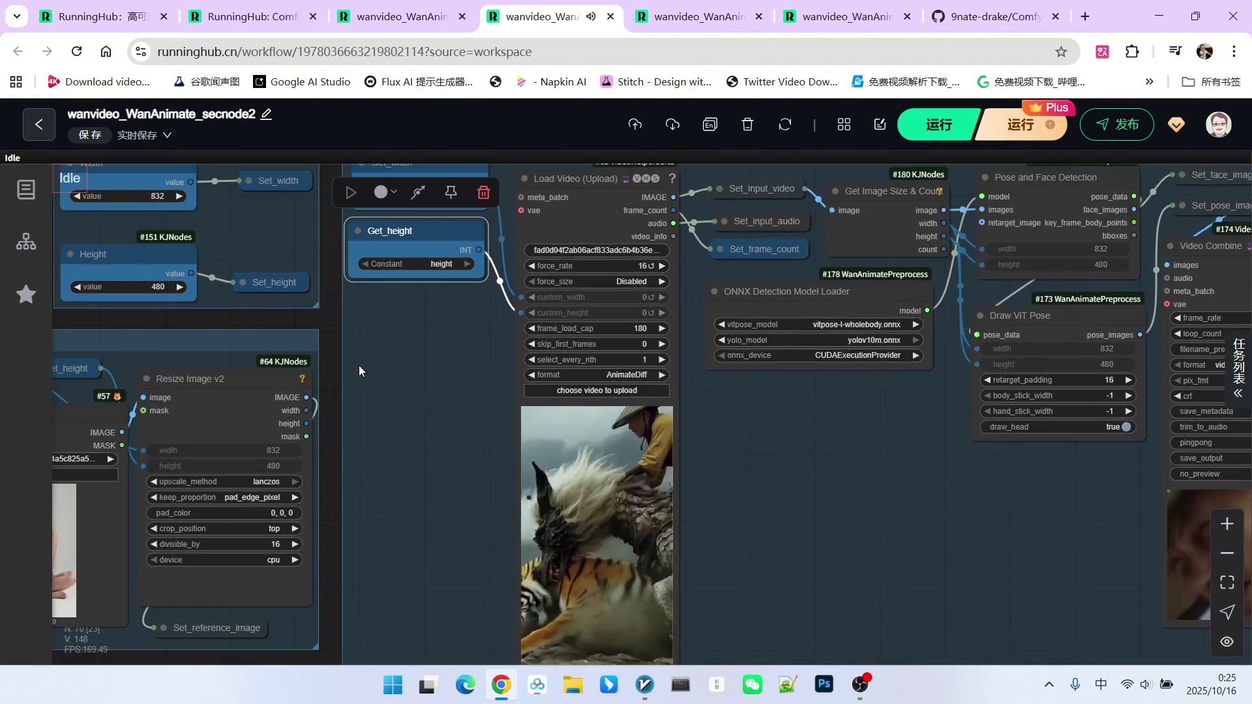
# Inspect the Annotation Frame node and the ImageFromBatch input in secnode2's masking group.
pyautogui.scroll(3, 261, 299)
pyautogui.scroll(-3, 629, 453)
pyautogui.moveTo(634, 437); pyautogui.dragTo(599, 407)
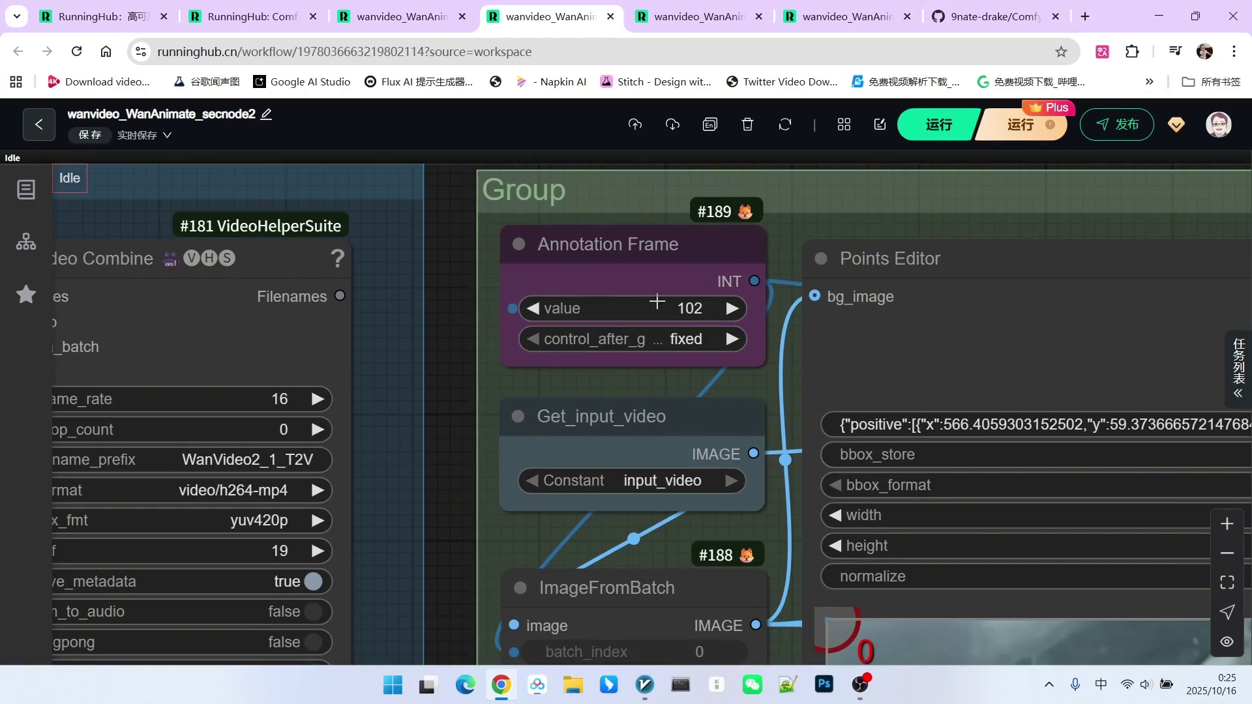
# Inspect the segmentation node's tracking and annotation frame settings and the markers in secnode2's Points Editor.
pyautogui.scroll(-8, 599, 268)
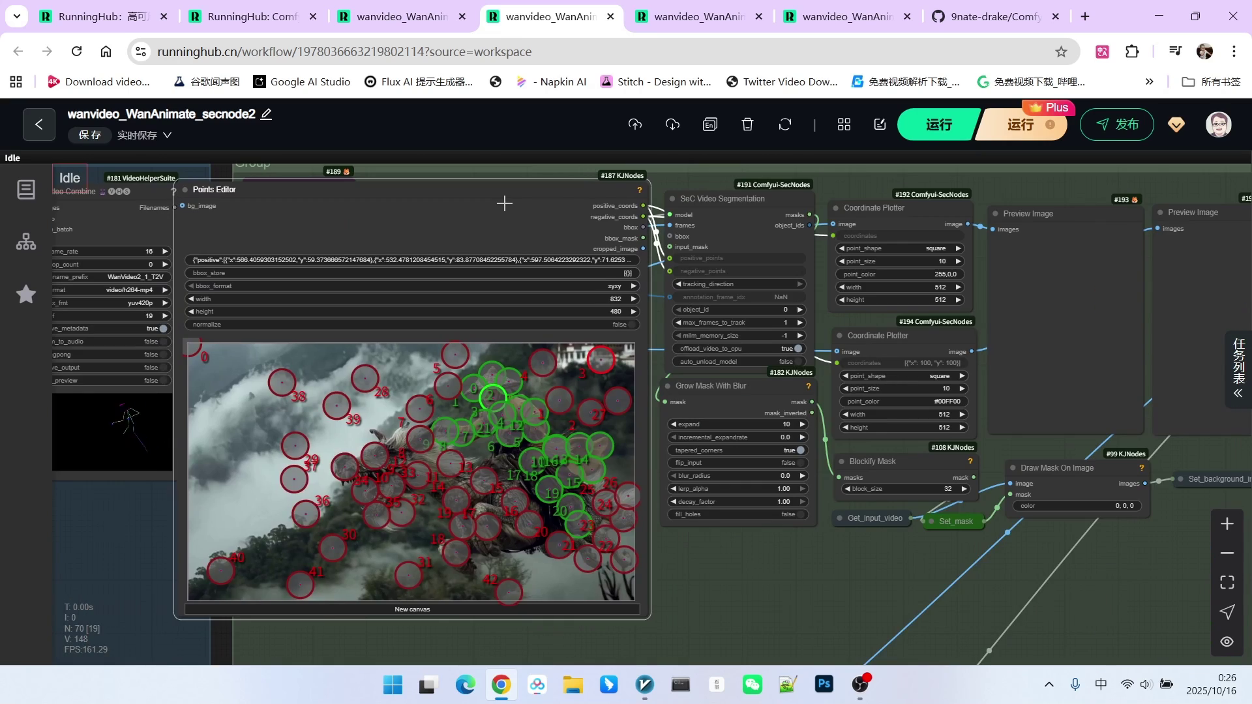
pyautogui.scroll(7, 808, 285)
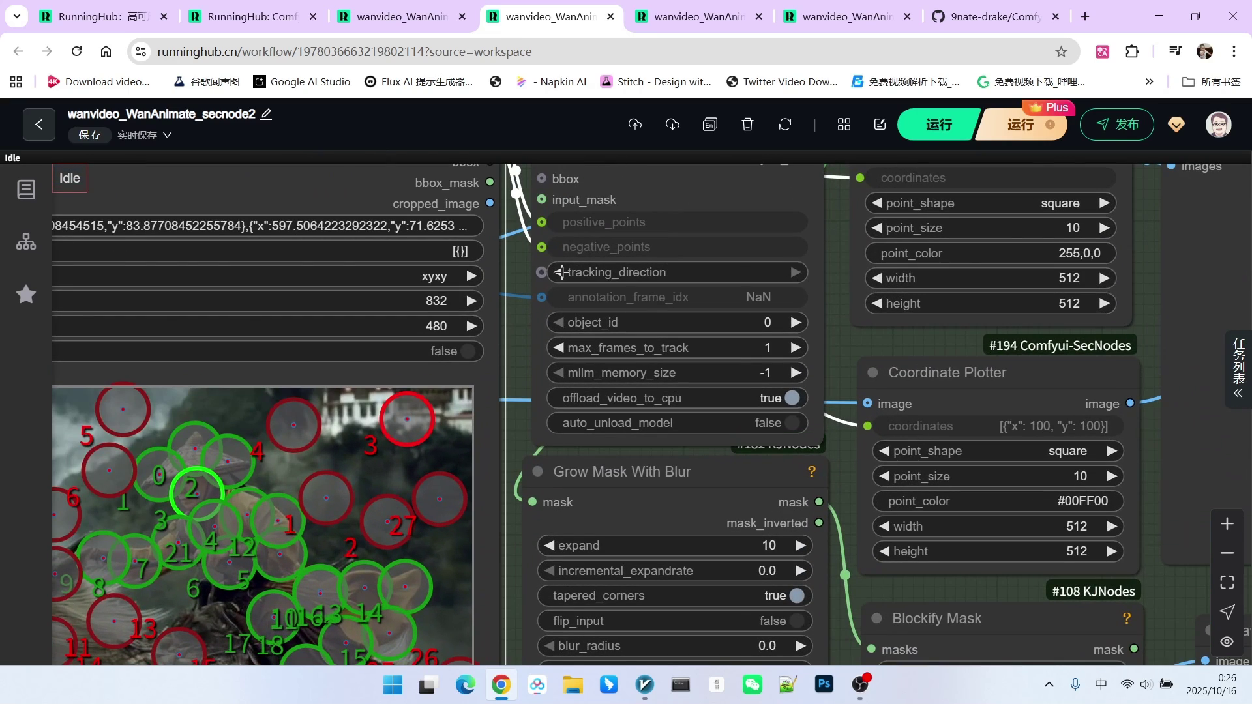
pyautogui.scroll(-7, 824, 276)
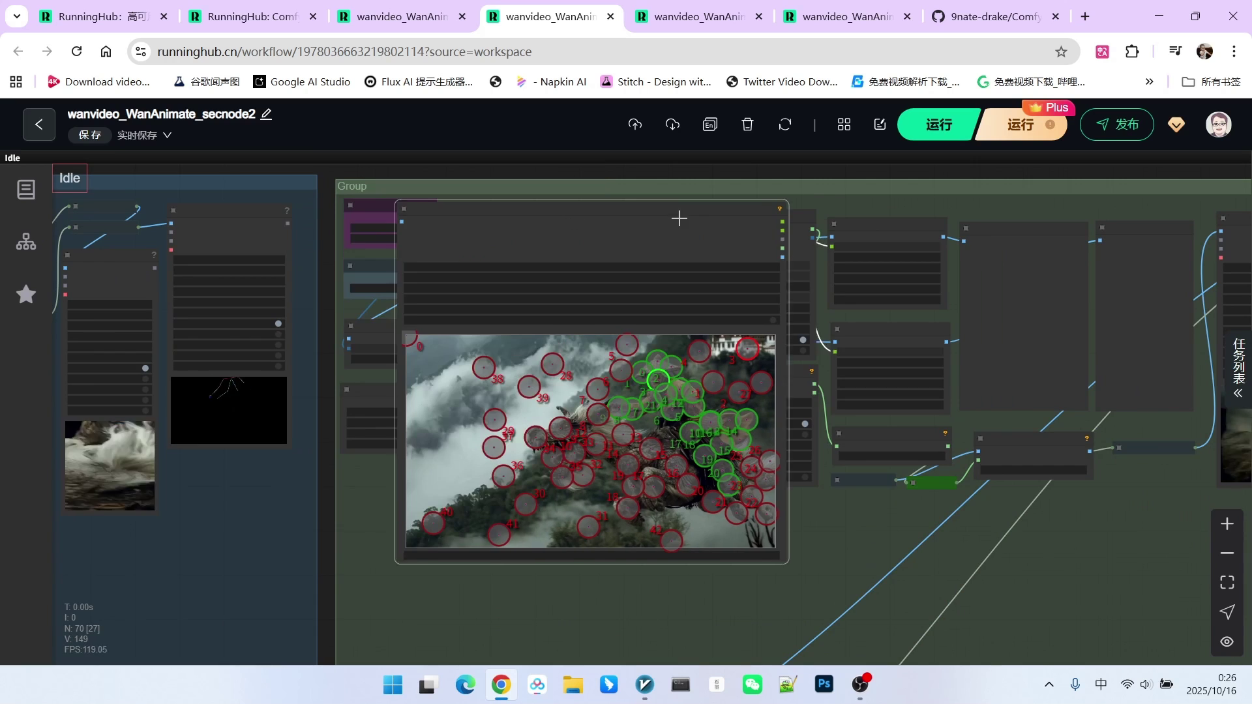
pyautogui.scroll(3, 843, 467)
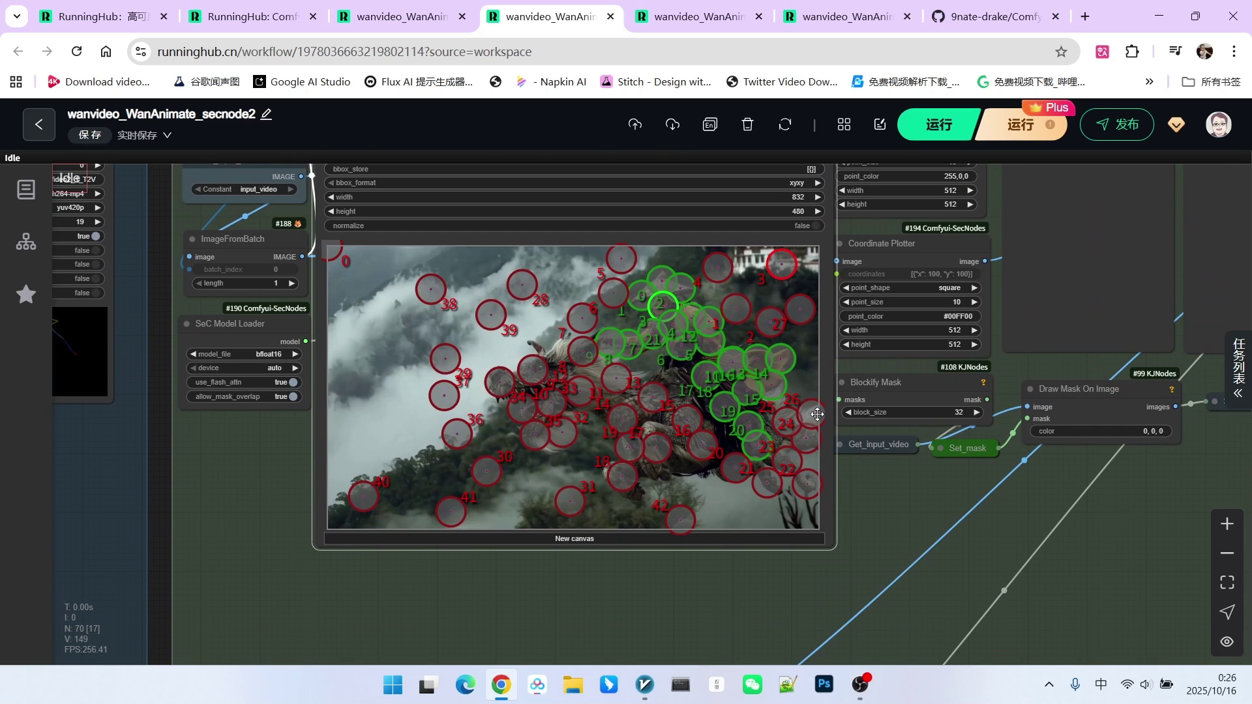
pyautogui.scroll(-4, 788, 393)
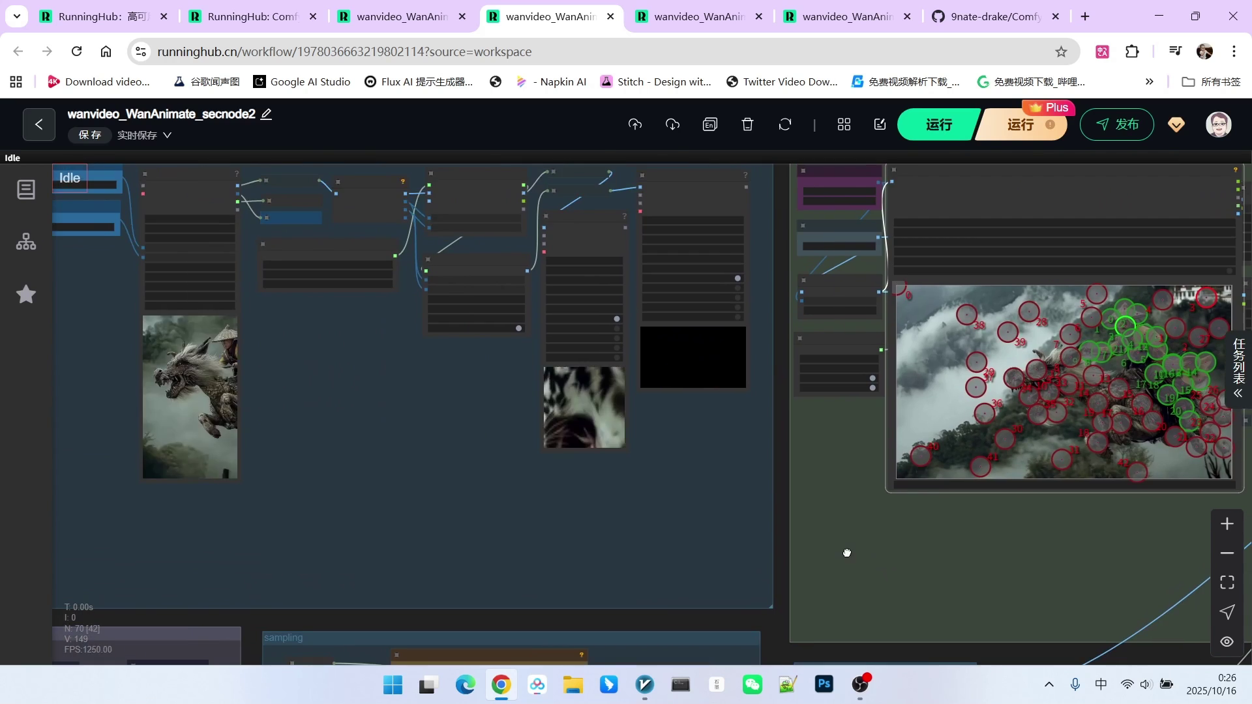
# Examine the face crop and pose skeleton video previews in secnode2's Preprocessing group.
pyautogui.scroll(3, 481, 438)
pyautogui.scroll(1, 514, 370)
pyautogui.scroll(5, 544, 358)
pyautogui.scroll(2, 544, 357)
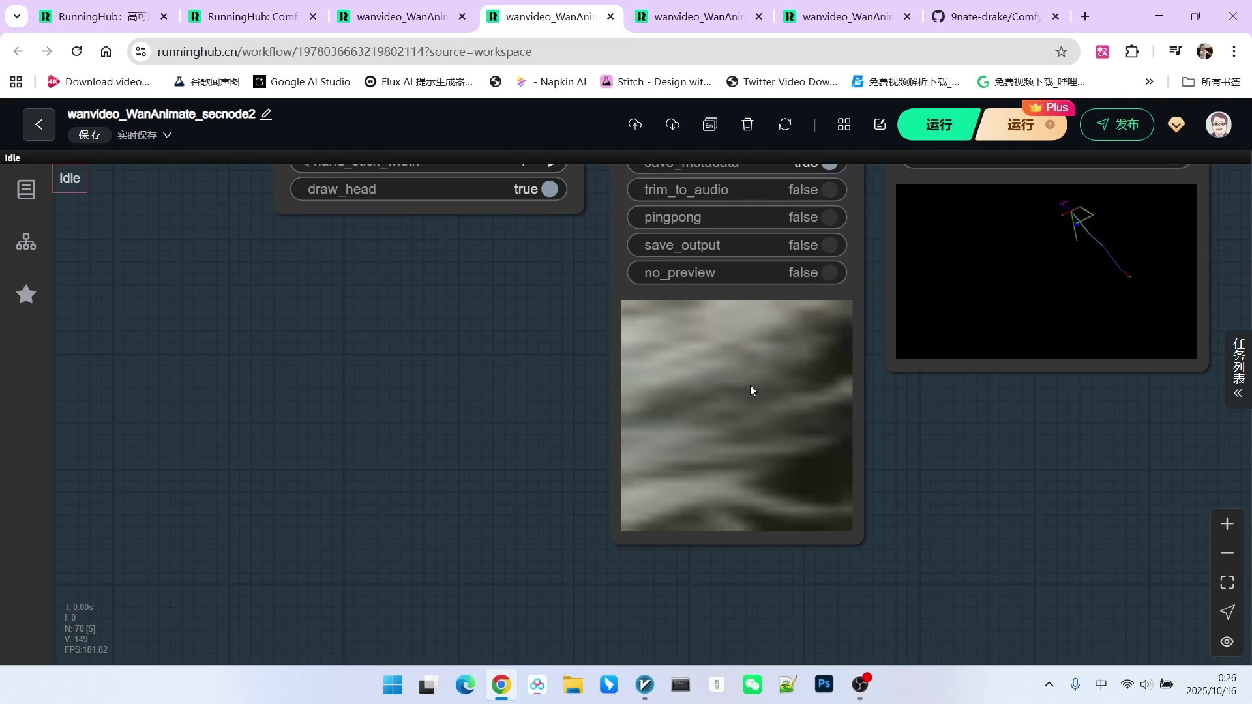
pyautogui.scroll(-10, 802, 389)
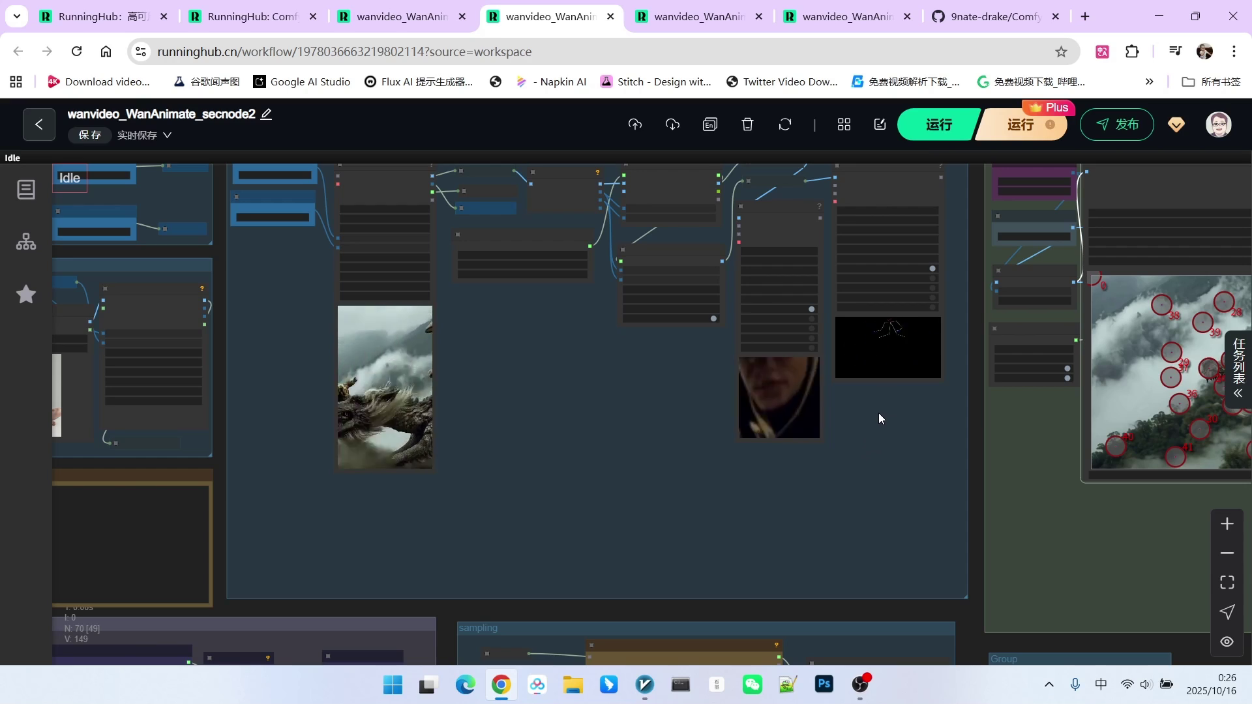
# Examine secnode2's generated video of the woman riding the beast, up close and beside the masked preview.
pyautogui.scroll(-6, 878, 412)
pyautogui.scroll(10, 1056, 440)
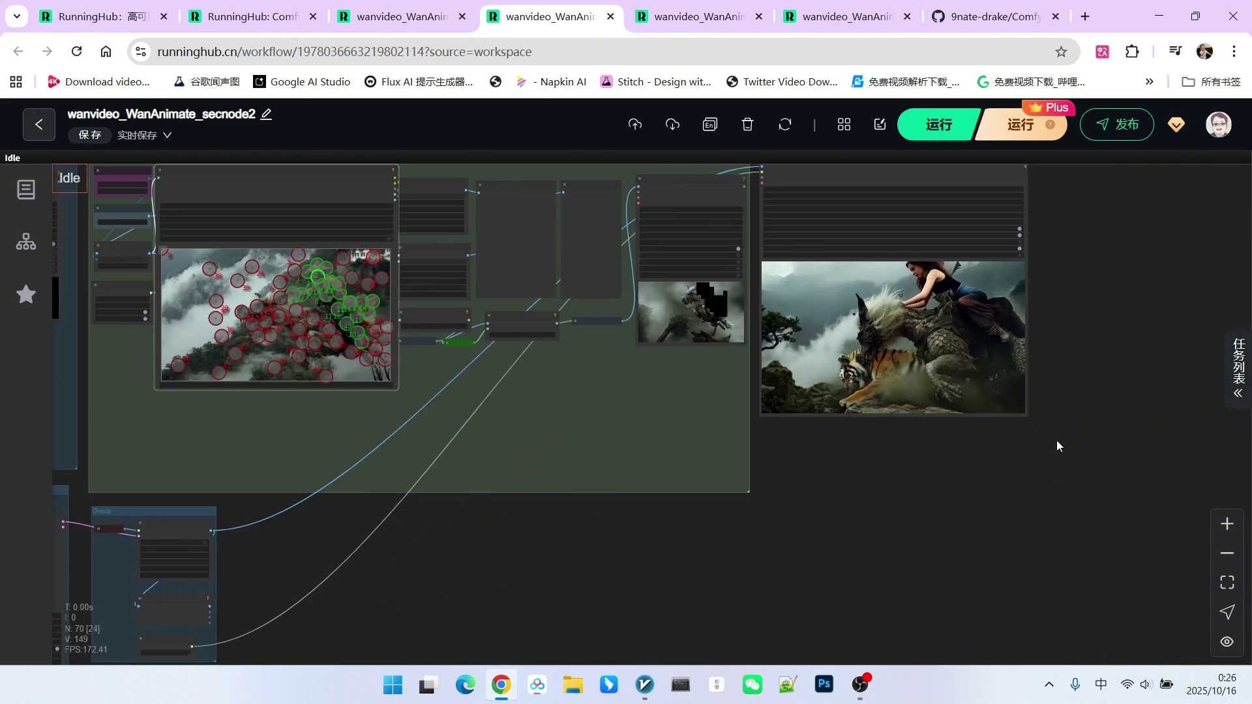
pyautogui.scroll(-2, 1091, 453)
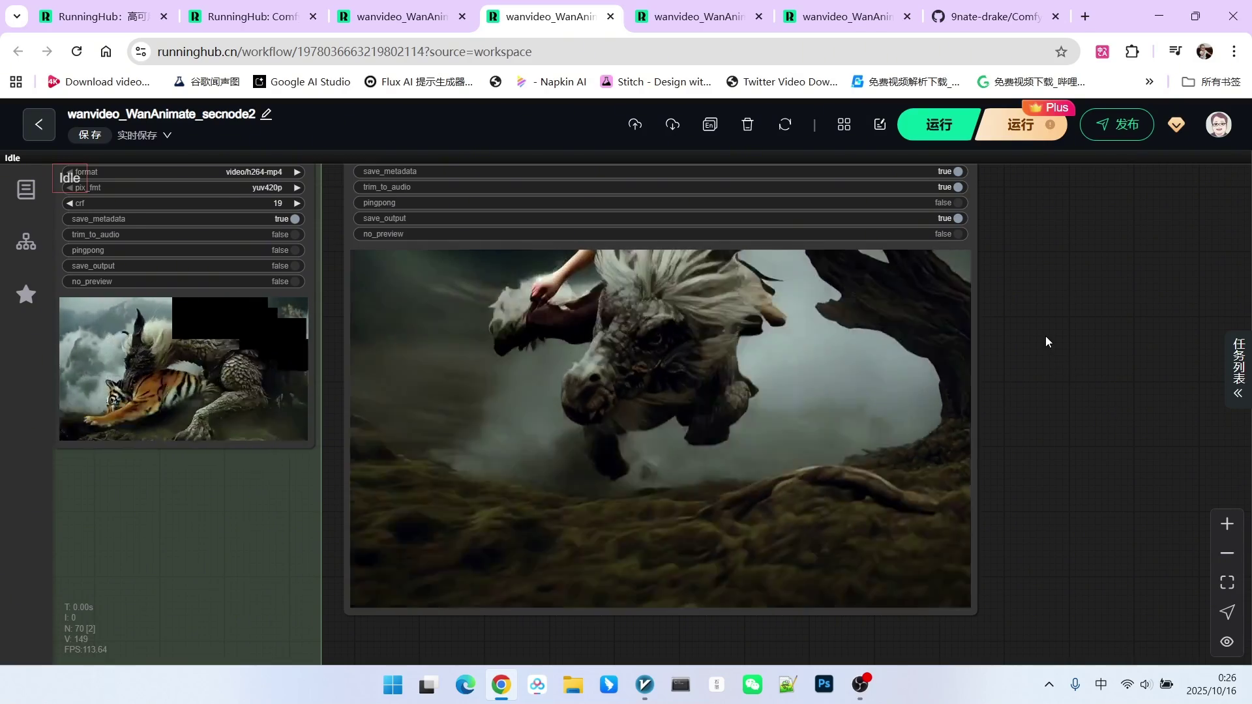
pyautogui.scroll(5, 1047, 336)
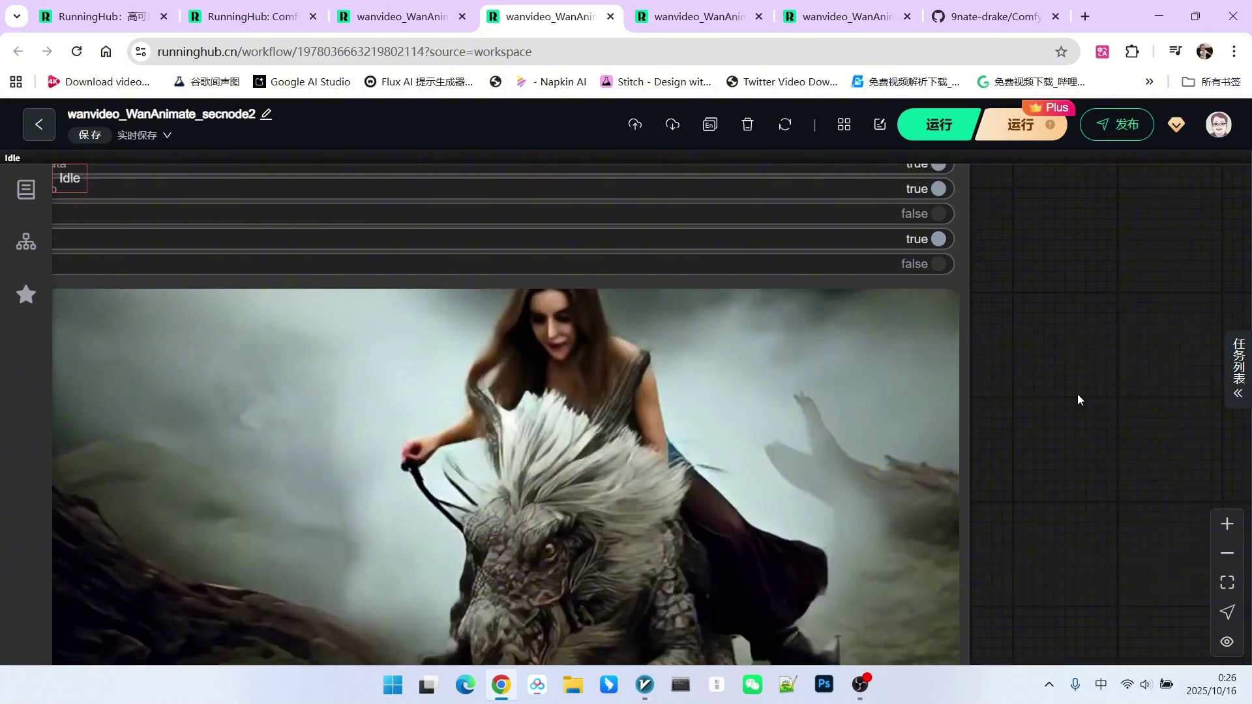
pyautogui.scroll(1, 1077, 394)
pyautogui.moveTo(1067, 354); pyautogui.dragTo(1094, 389)
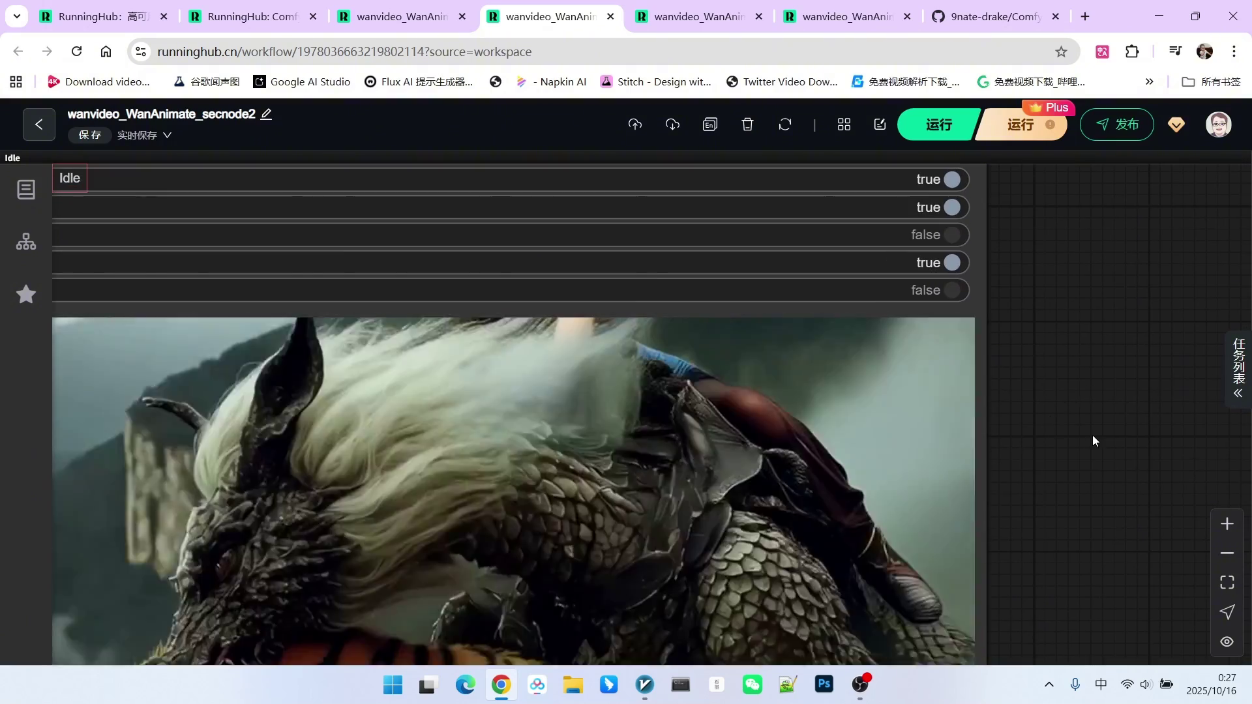
pyautogui.scroll(-6, 1093, 436)
pyautogui.scroll(-12, 1093, 436)
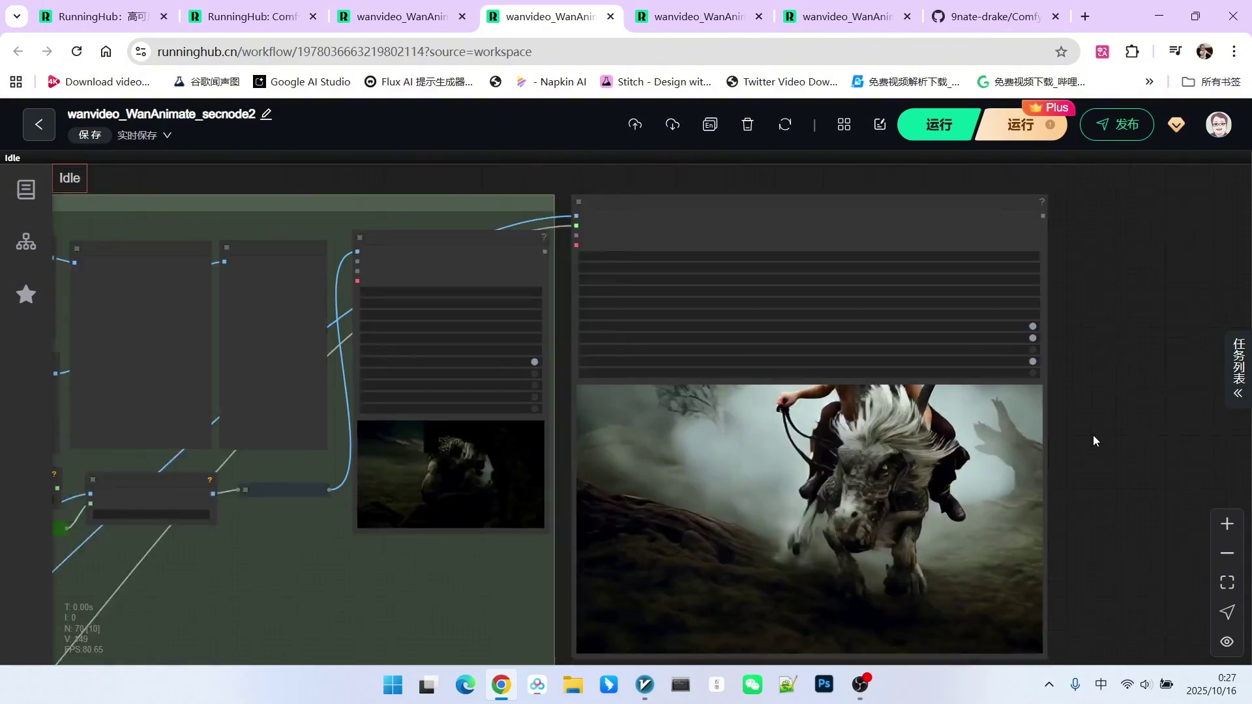
# Return to the Preprocessing group and recheck the rider's face crop and pose previews.
pyautogui.moveTo(346, 543); pyautogui.dragTo(542, 506)
pyautogui.scroll(7, 537, 490)
pyautogui.scroll(2, 542, 462)
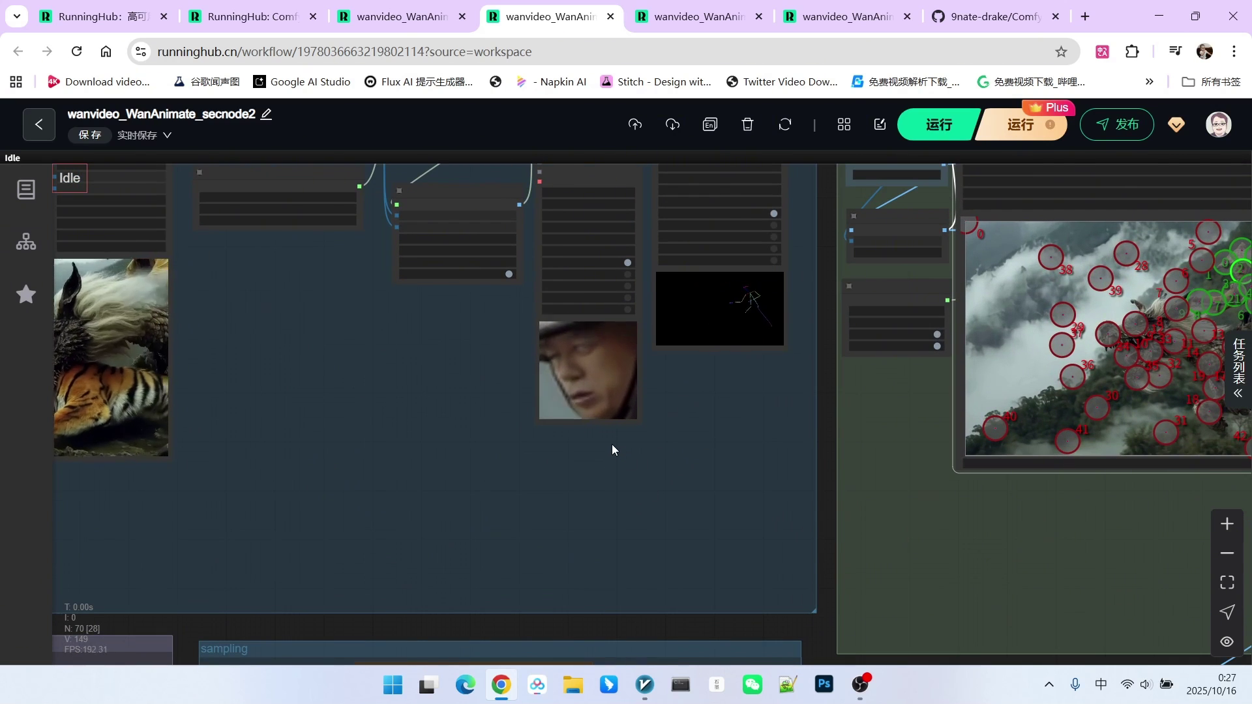
# Switch from secnode2 to the wanvideo_WanAnimate_secnode3 workflow.
pyautogui.scroll(-5, 612, 444)
pyautogui.click(921, 457)
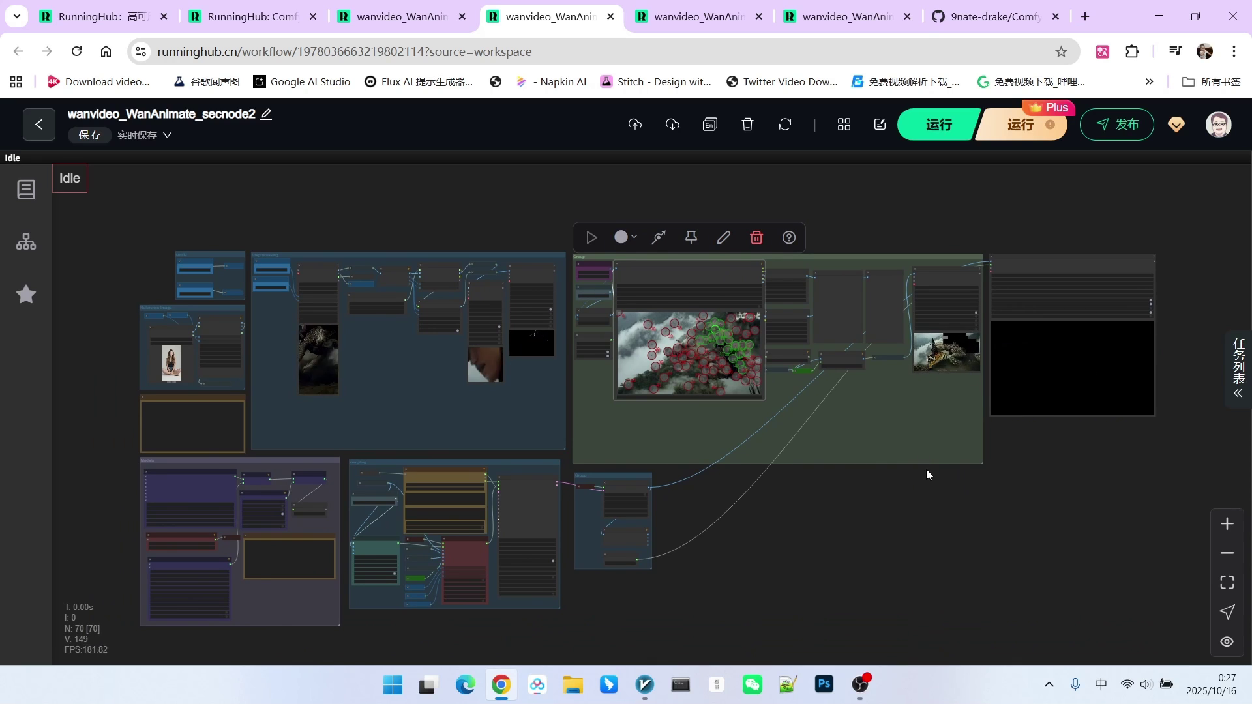
pyautogui.hotkey('ctrl', 'Tab')
pyautogui.hotkey('ctrl', 'Tab')
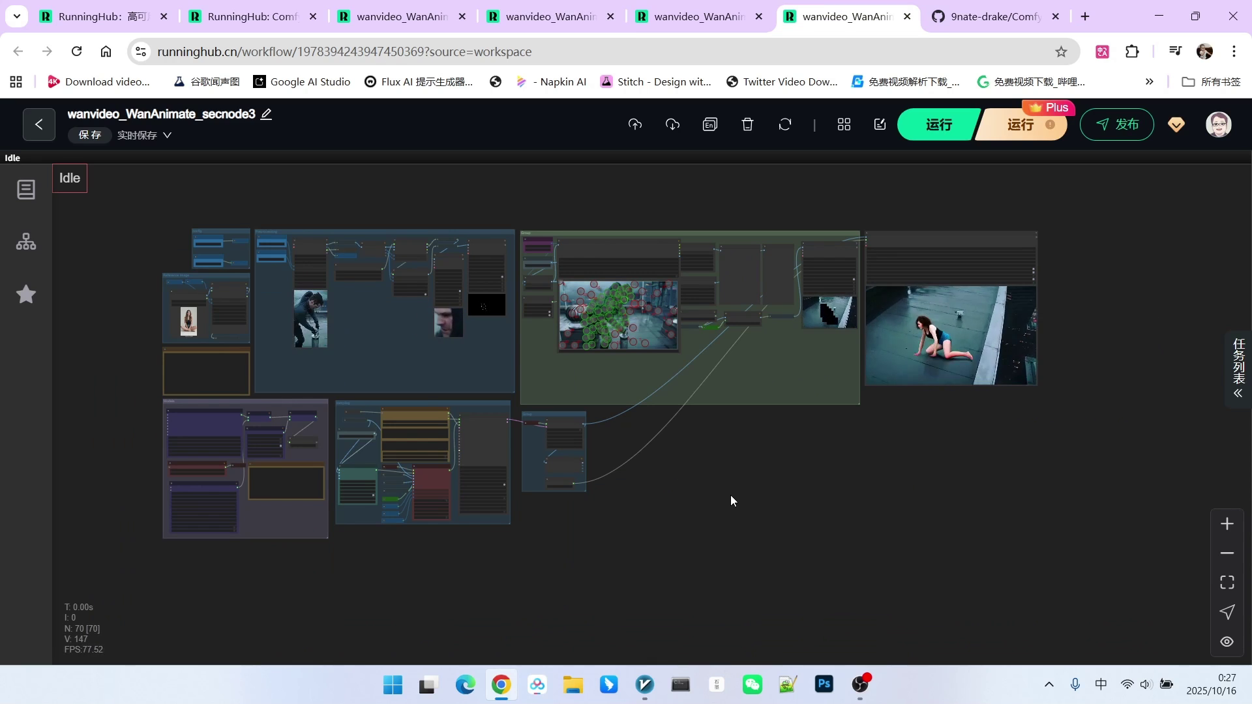
# Examine the masked background video preview fed by the Draw Mask On Image node in secnode3.
pyautogui.scroll(8, 363, 346)
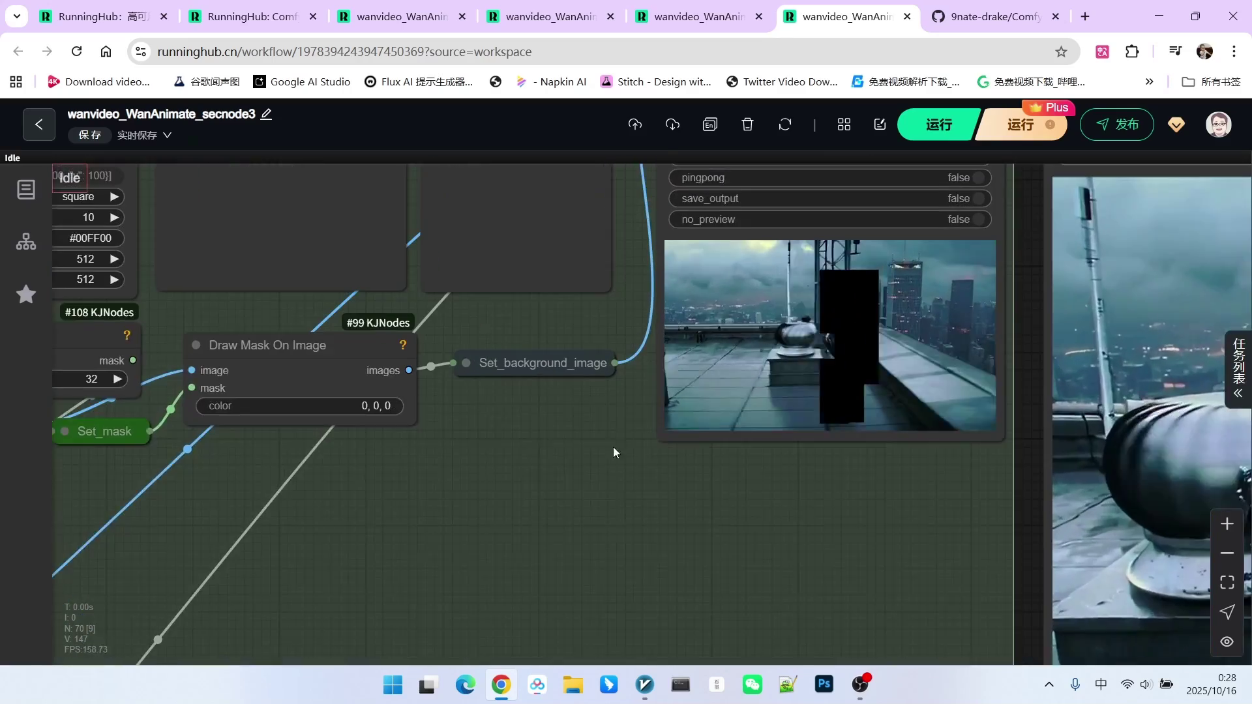
pyautogui.scroll(-2, 601, 499)
pyautogui.scroll(5, 649, 457)
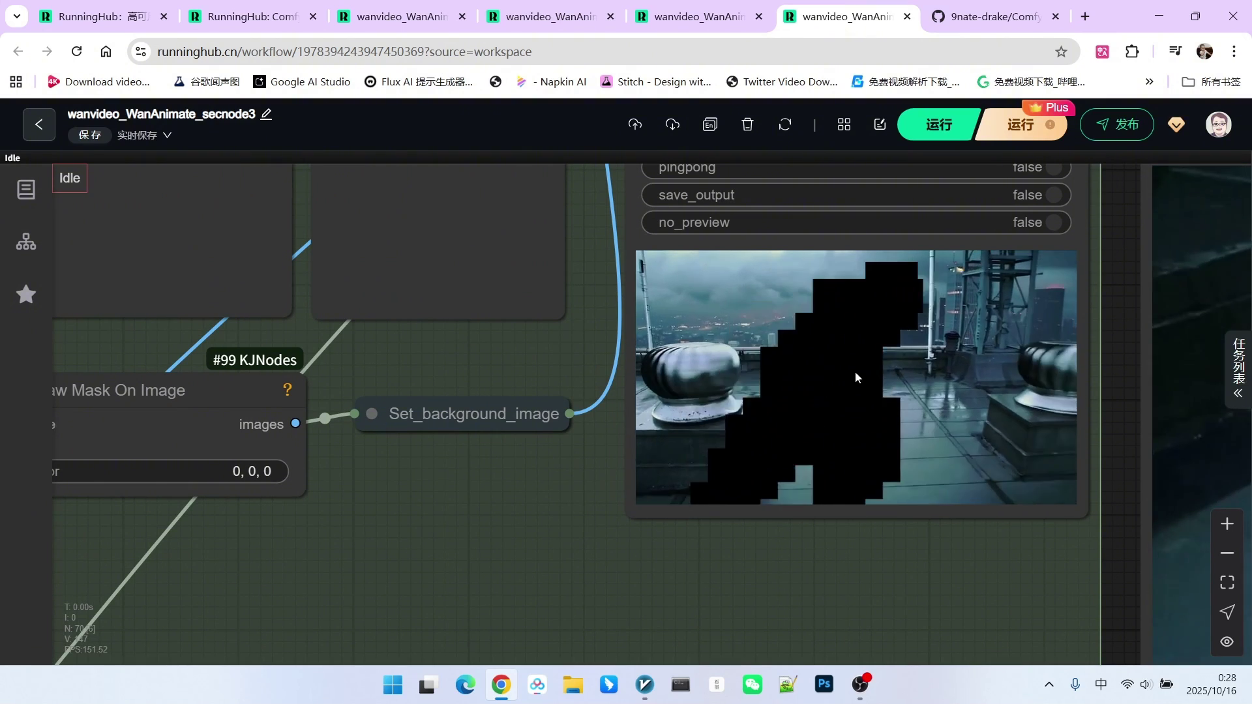
pyautogui.scroll(-20, 791, 376)
pyautogui.scroll(8, 1029, 356)
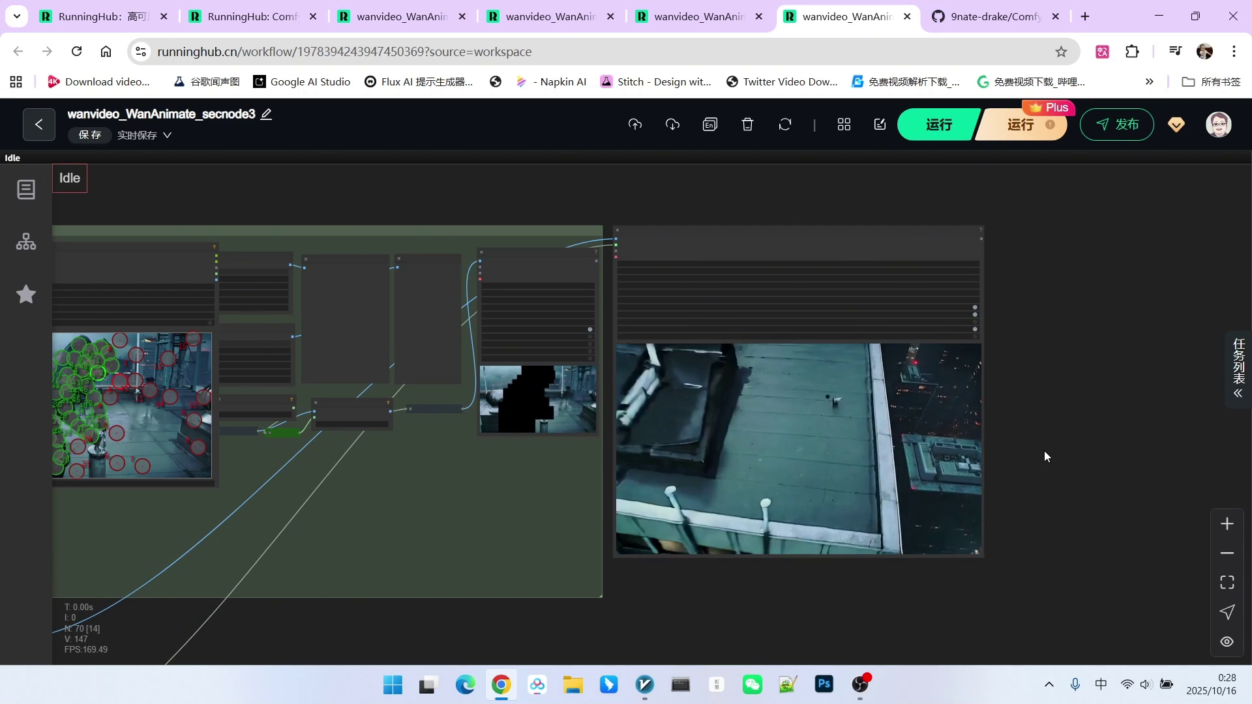
# Compare secnode3's generated rooftop video of the woman with the masked preview and the Points Editor markers.
pyautogui.moveTo(1044, 452); pyautogui.dragTo(1082, 455)
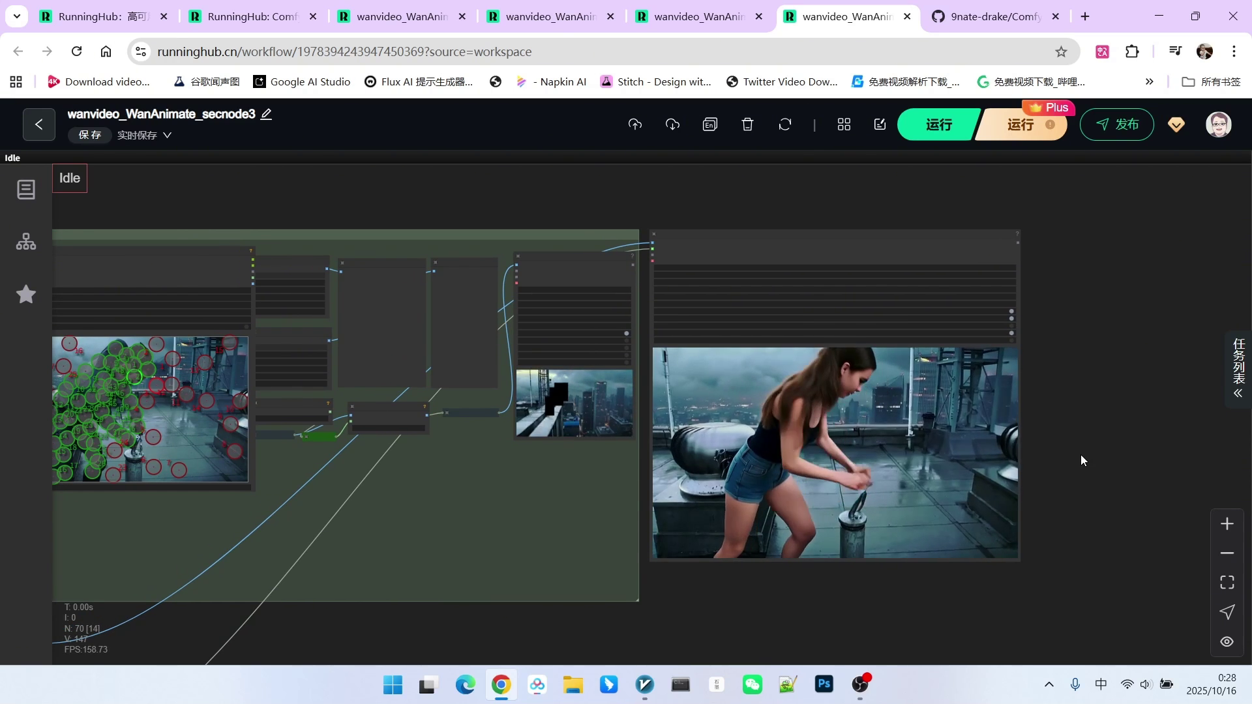
pyautogui.scroll(-5, 1081, 456)
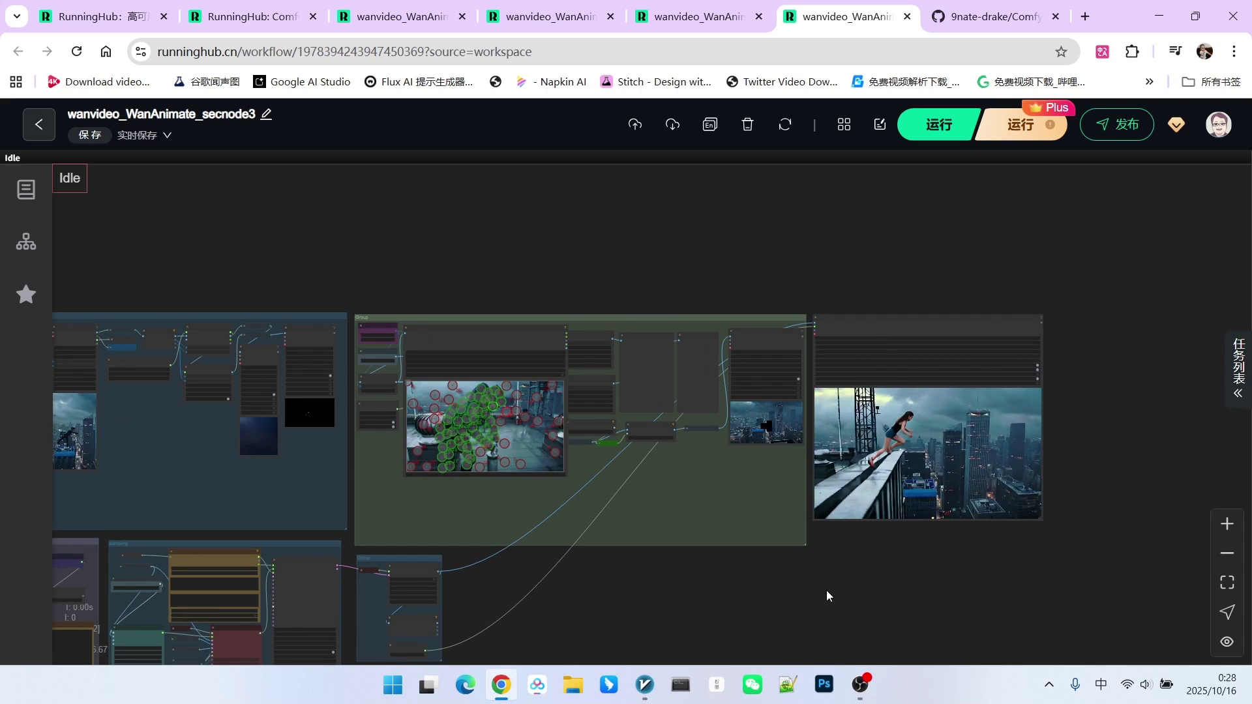
pyautogui.scroll(4, 827, 592)
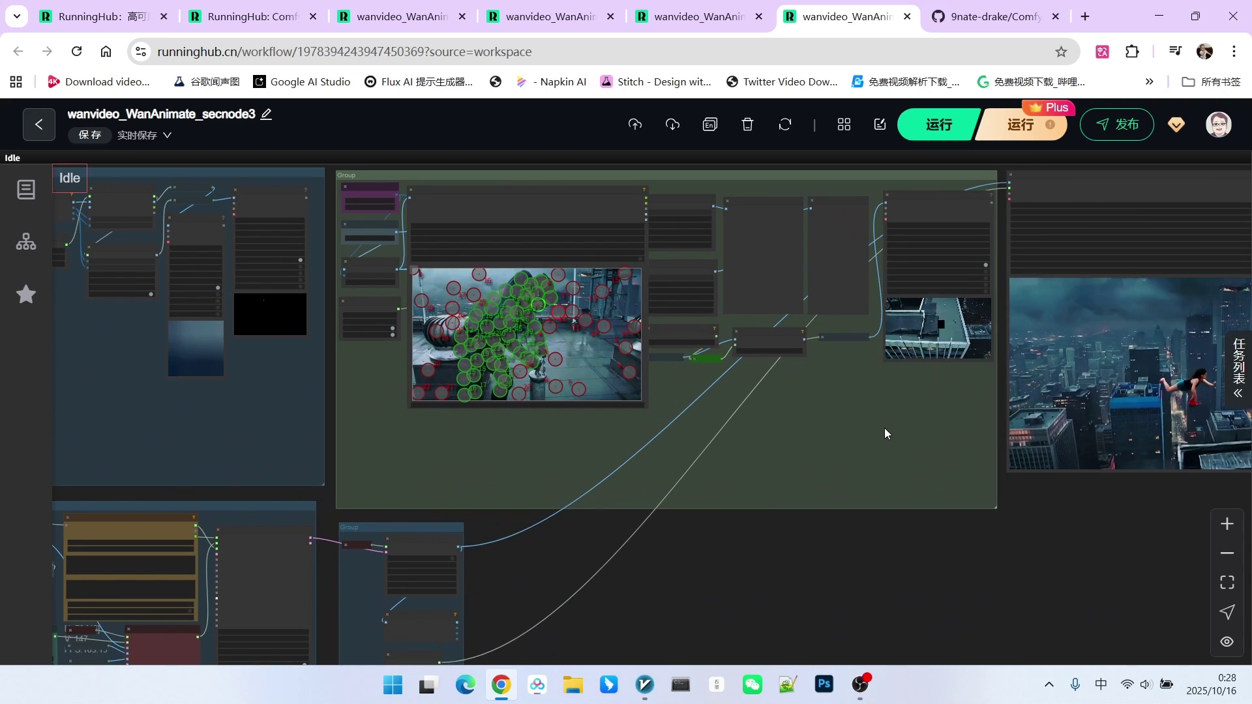
pyautogui.moveTo(886, 433); pyautogui.dragTo(878, 457)
pyautogui.scroll(3, 878, 456)
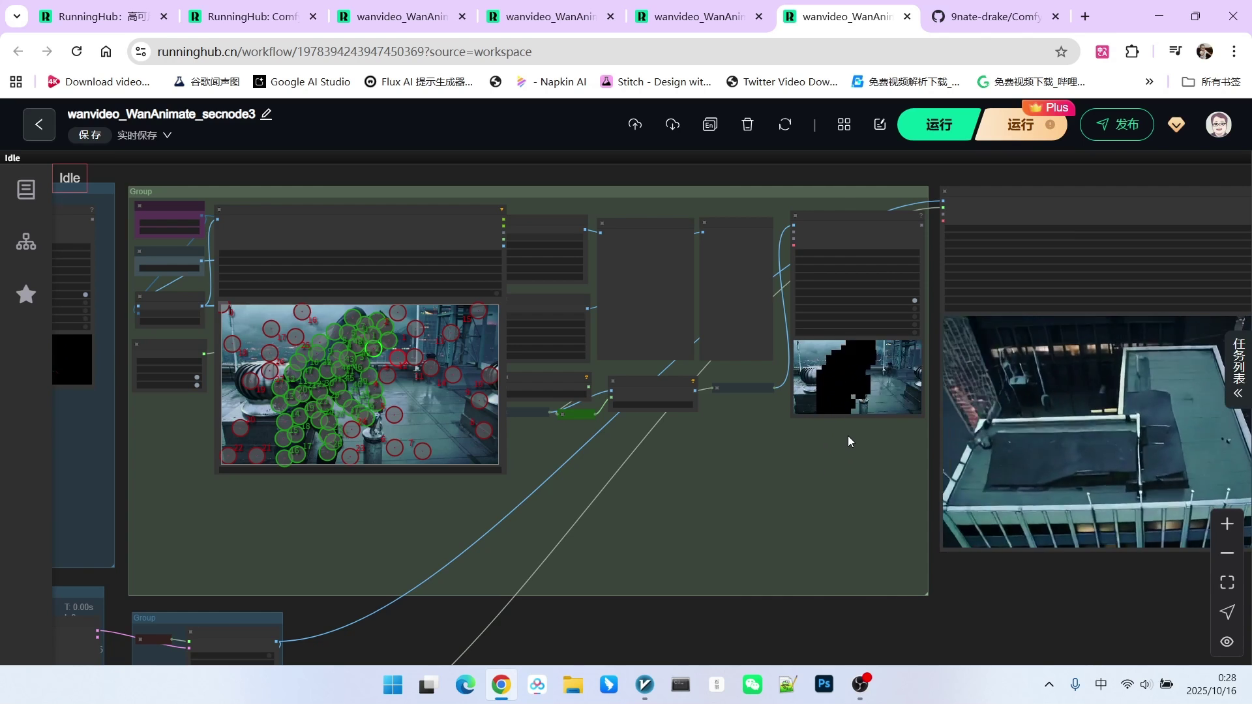
pyautogui.scroll(-2, 848, 435)
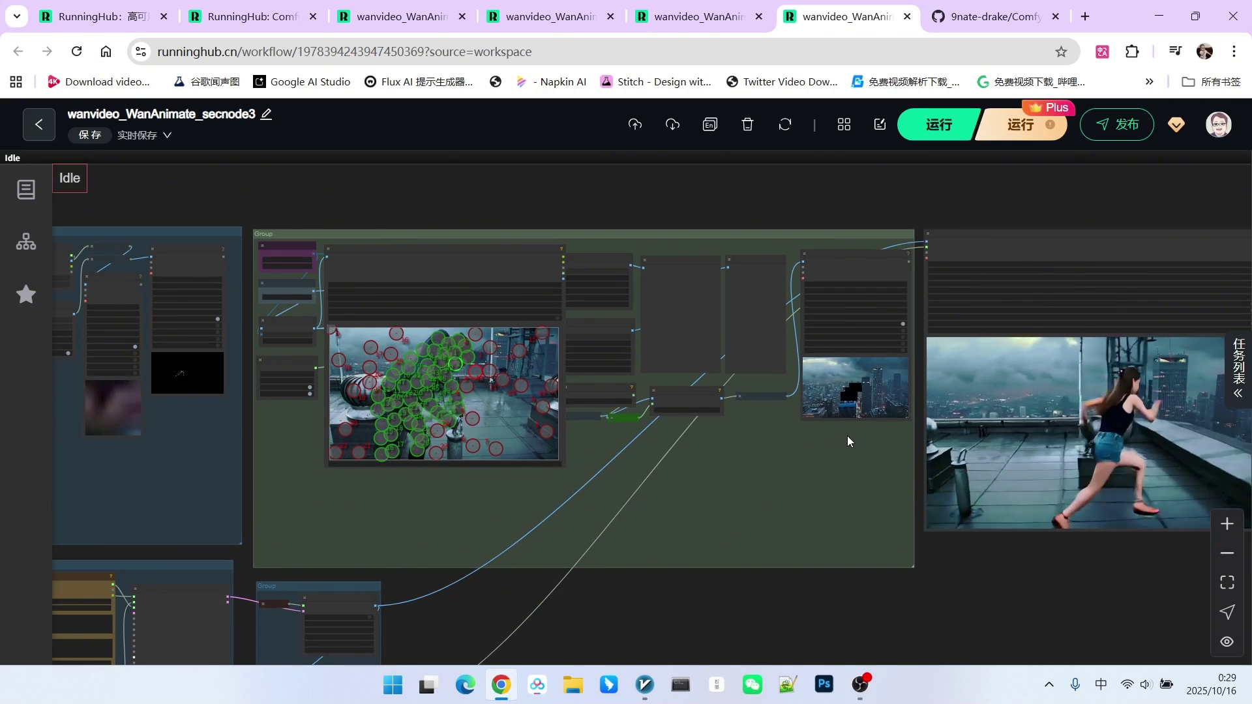
# Examine the face crop and pose skeleton video previews in secnode3's Preprocessing group.
pyautogui.scroll(10, 467, 436)
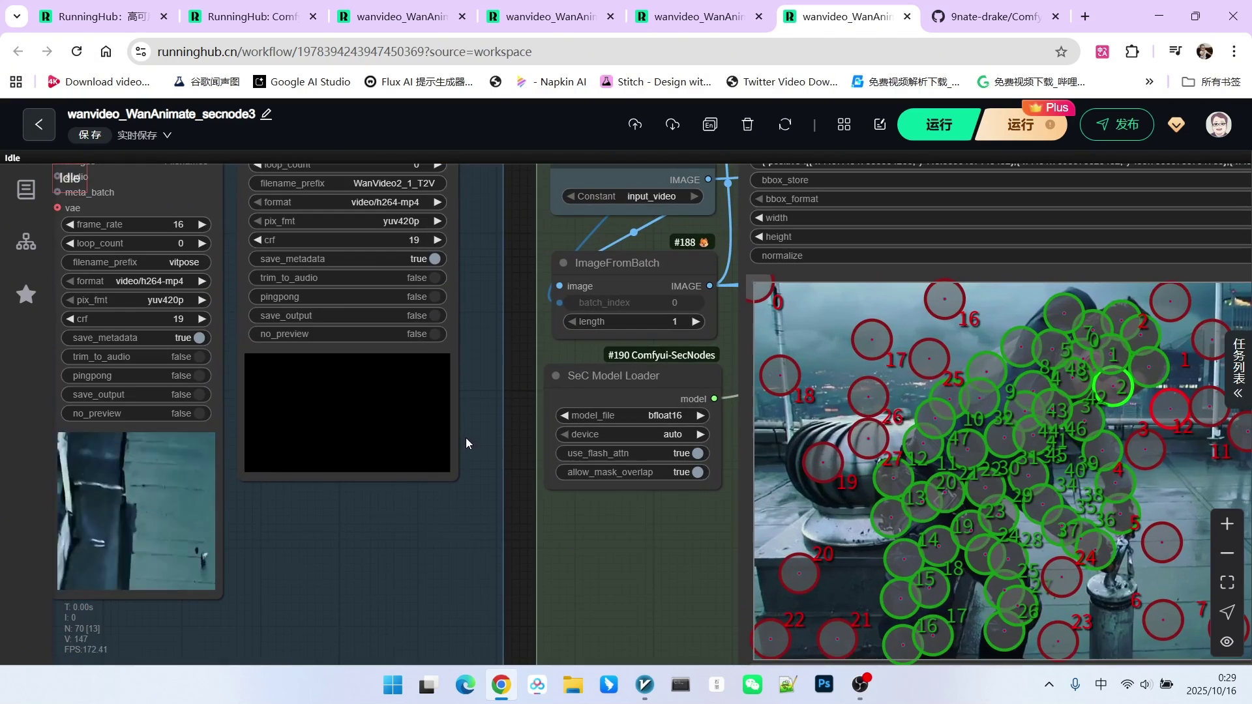
pyautogui.scroll(2, 478, 416)
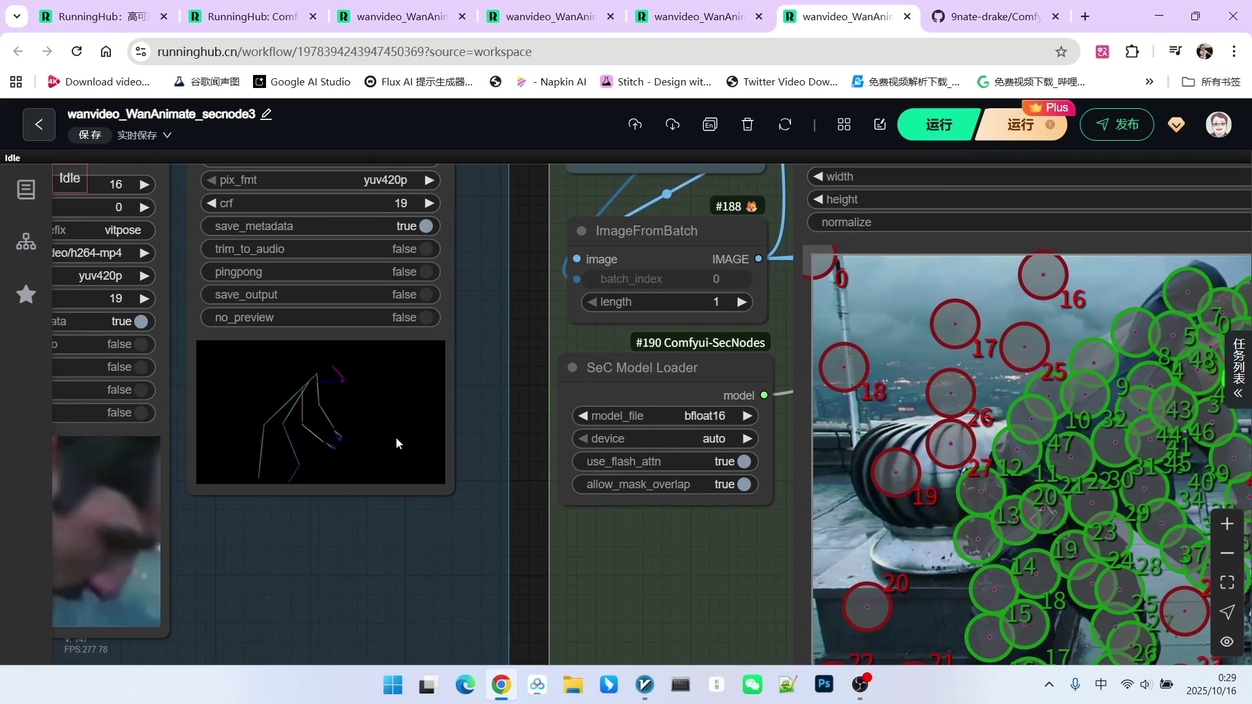
pyautogui.scroll(-8, 523, 407)
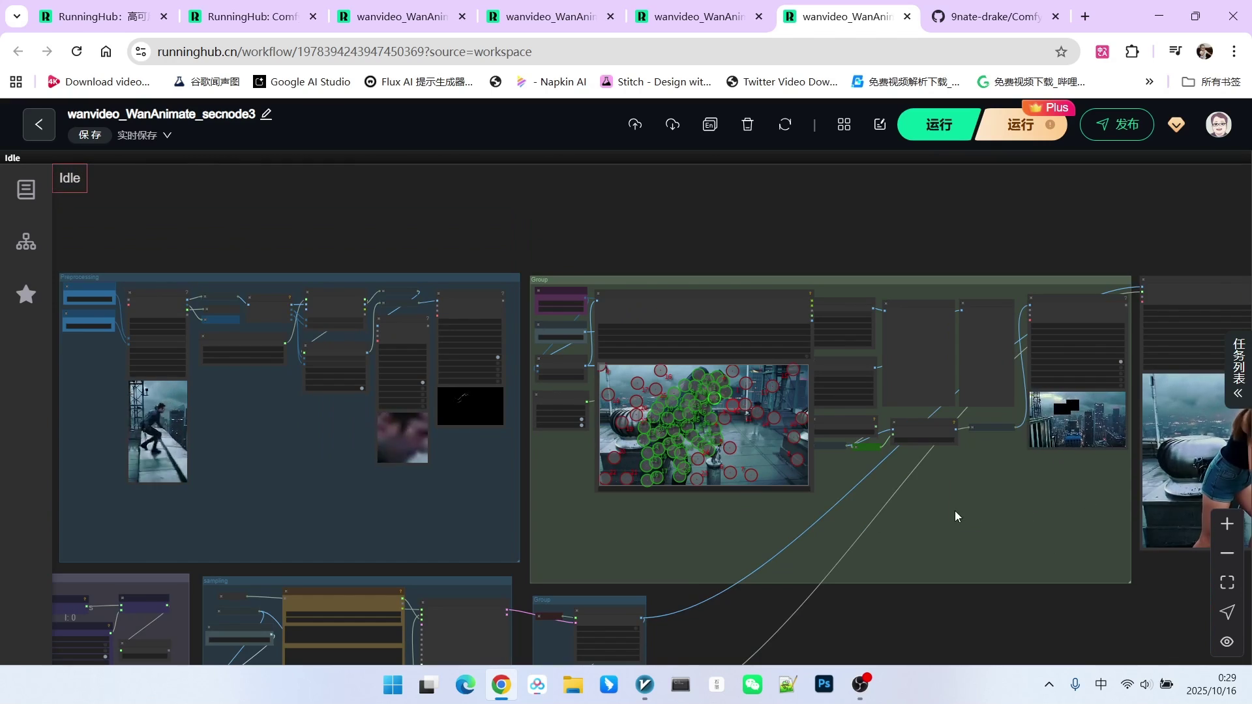
# Return to secnode3's generated rooftop video and examine it up close beside the masked preview.
pyautogui.moveTo(955, 492); pyautogui.dragTo(536, 451)
pyautogui.scroll(2, 988, 550)
pyautogui.moveTo(974, 548); pyautogui.dragTo(958, 573)
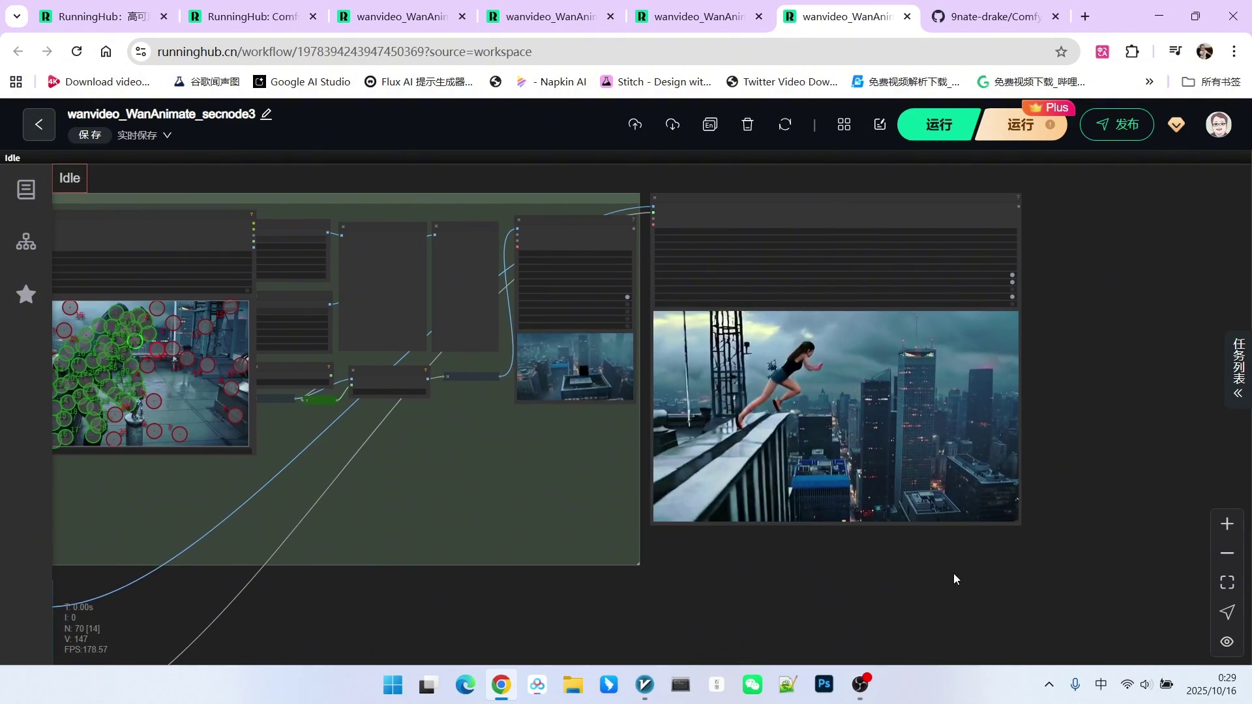
pyautogui.scroll(3, 966, 561)
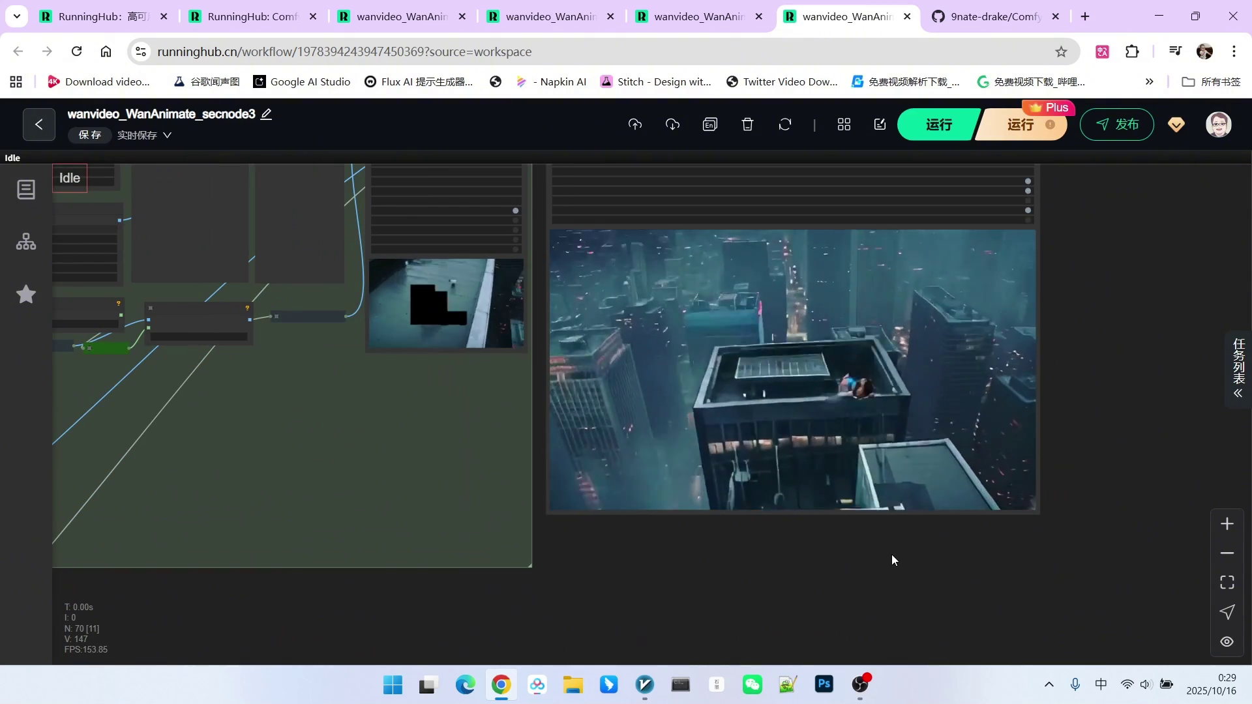
pyautogui.moveTo(891, 560); pyautogui.dragTo(904, 580)
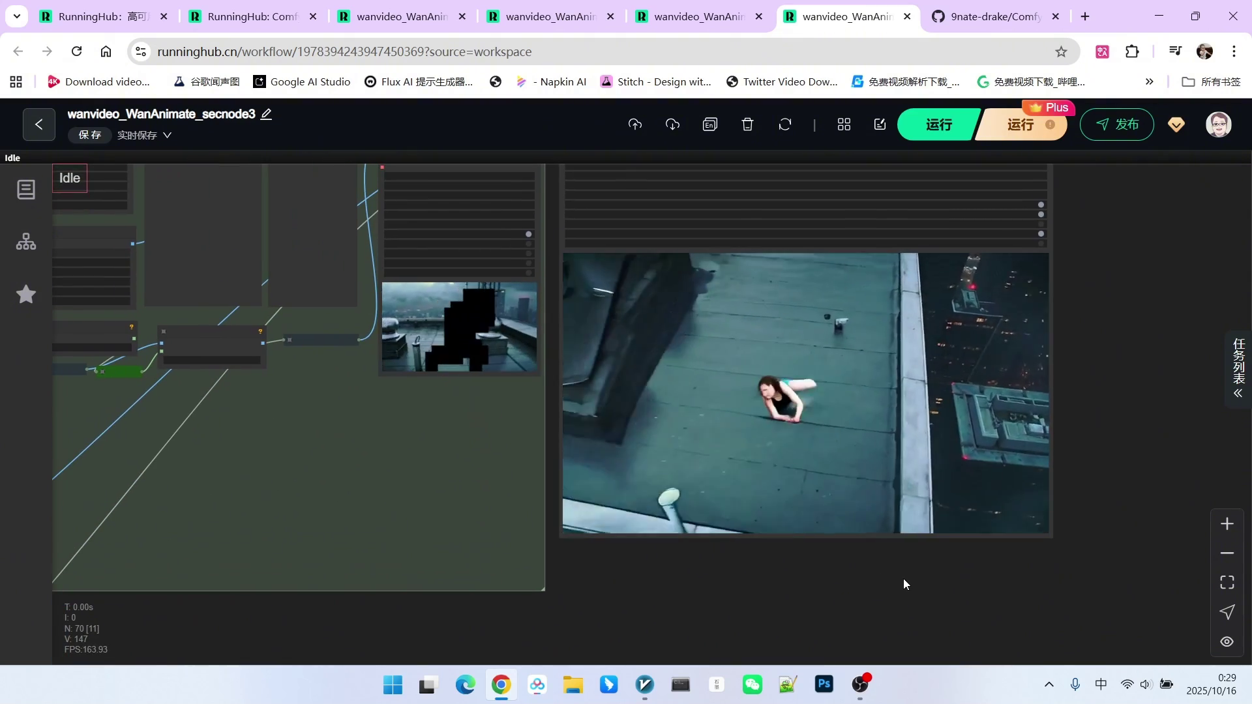
pyautogui.scroll(-5, 905, 578)
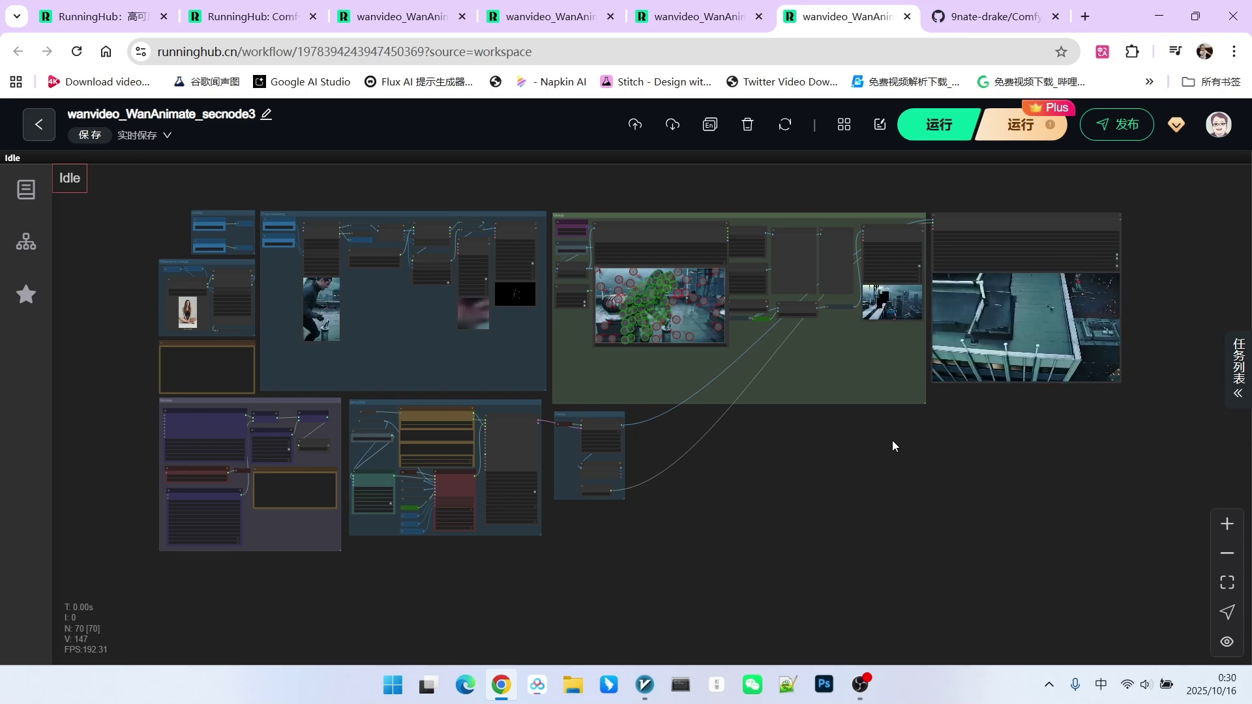
pyautogui.scroll(1, 879, 420)
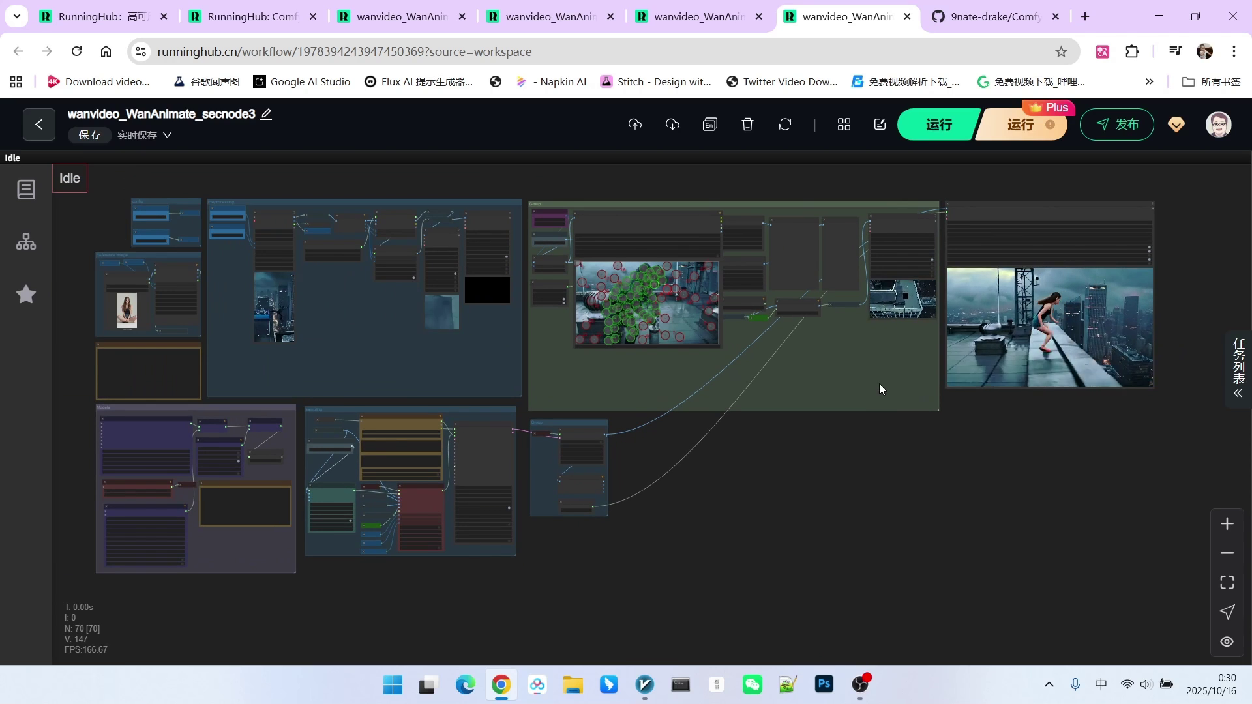
pyautogui.scroll(1, 874, 376)
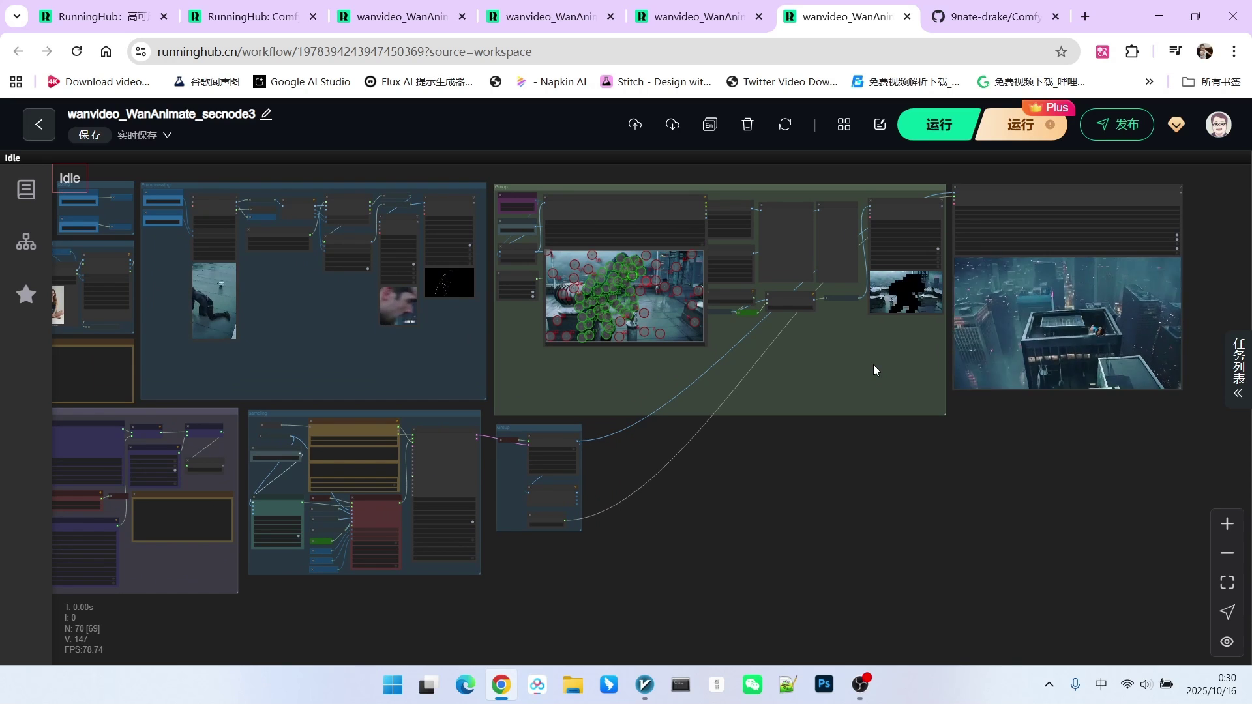
pyautogui.scroll(-2, 873, 366)
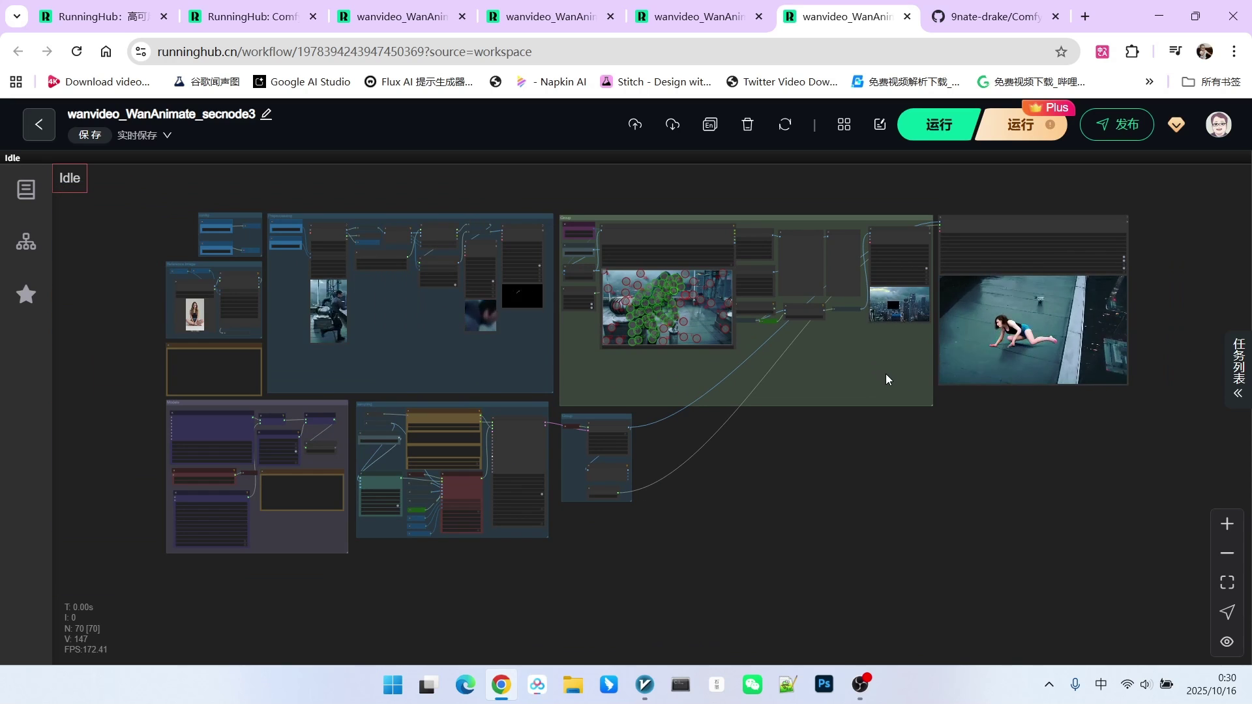